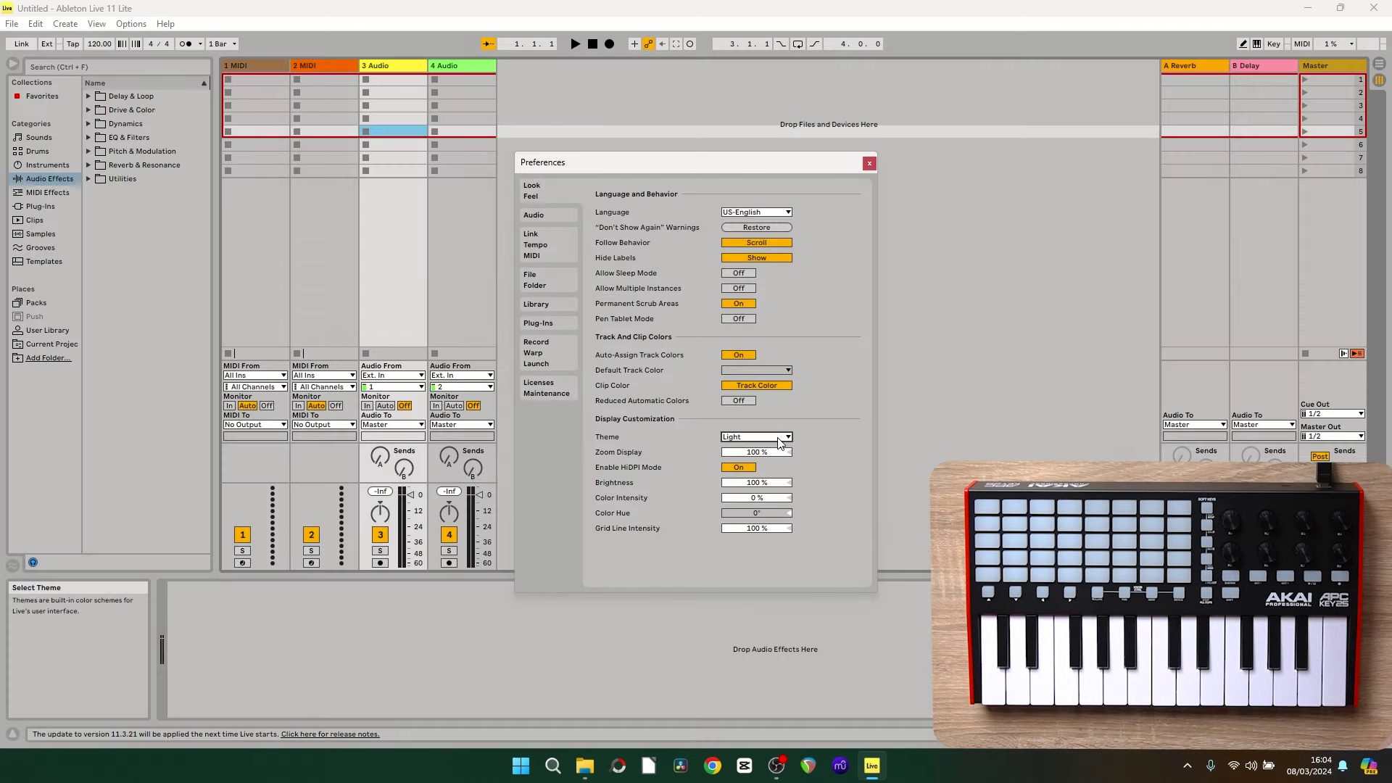
Try out the Mid Light, Mid Dark, Dark and Live 9 display themes one after another.
click(779, 440)
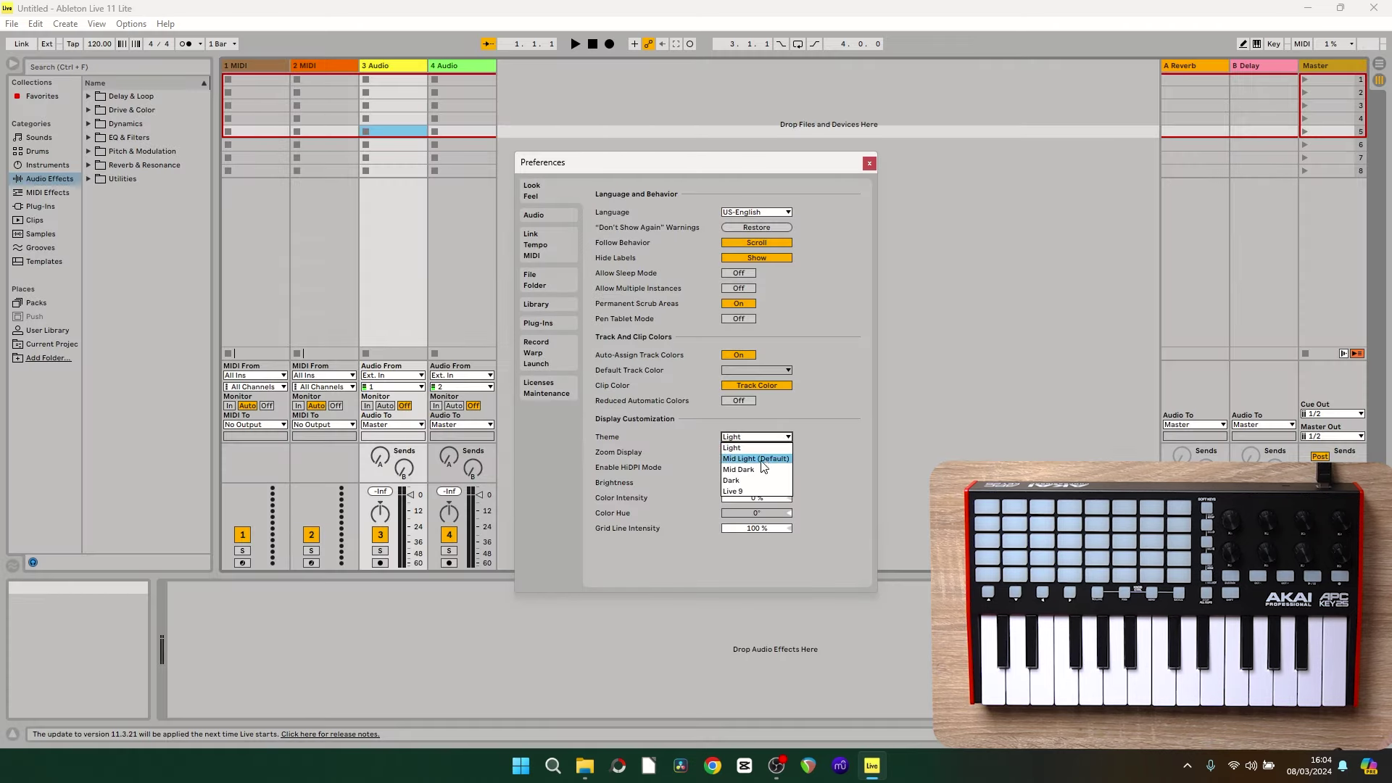
click(764, 444)
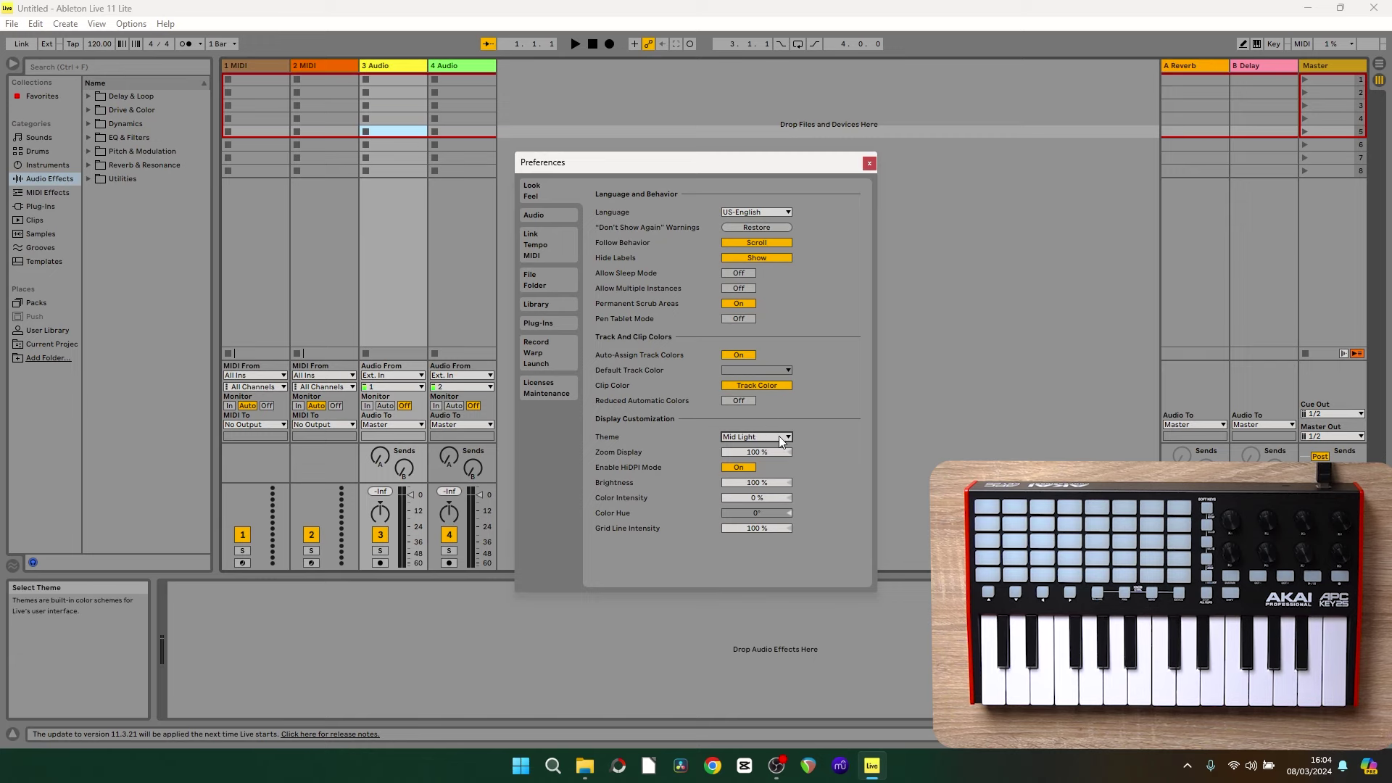
click(780, 437)
click(754, 471)
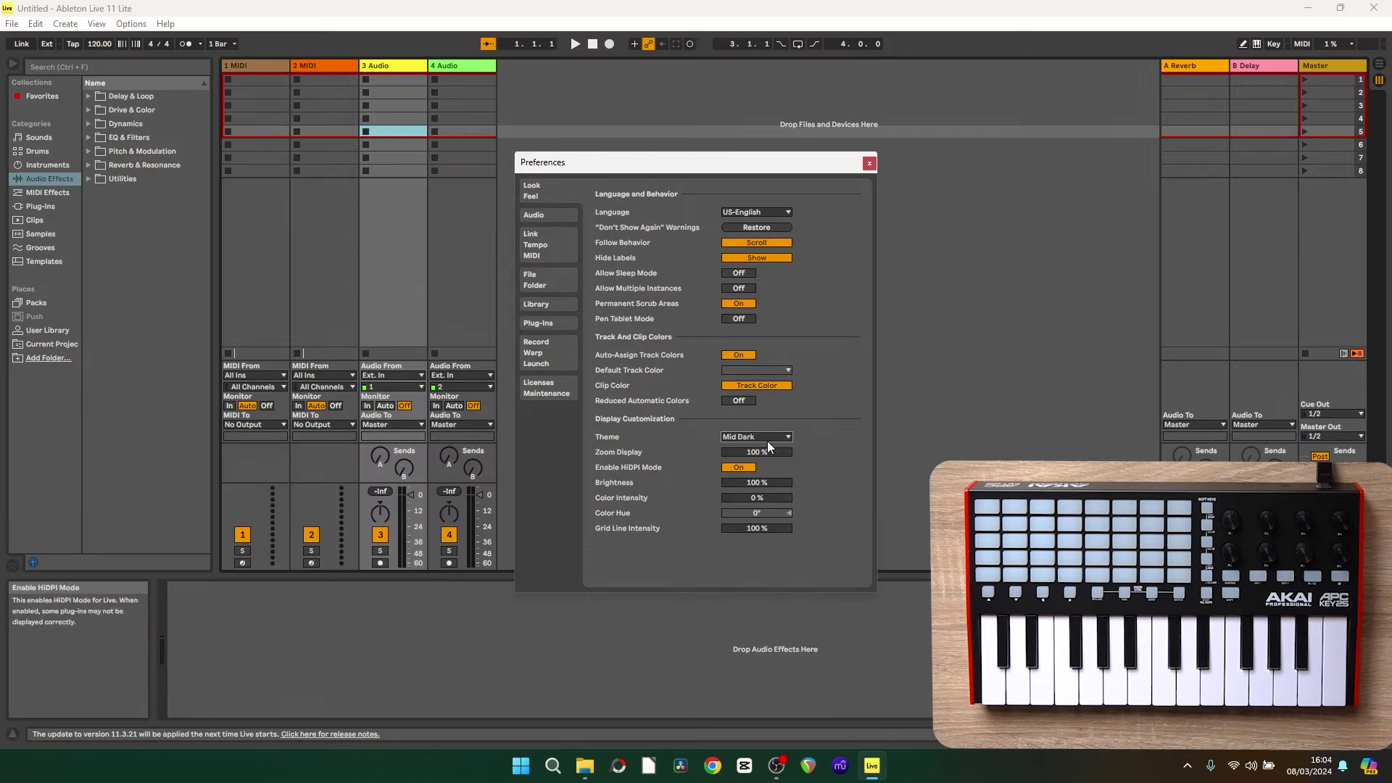
click(776, 437)
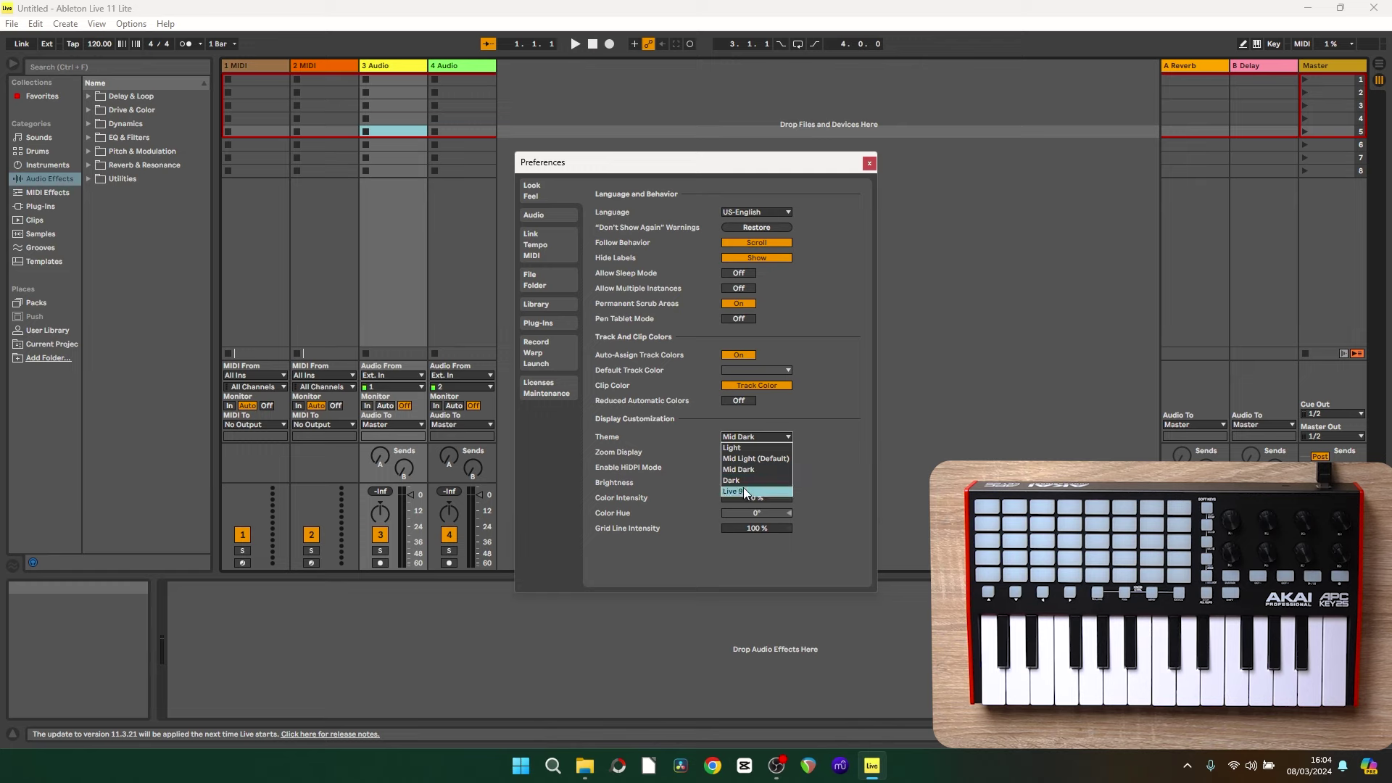
click(745, 480)
click(772, 435)
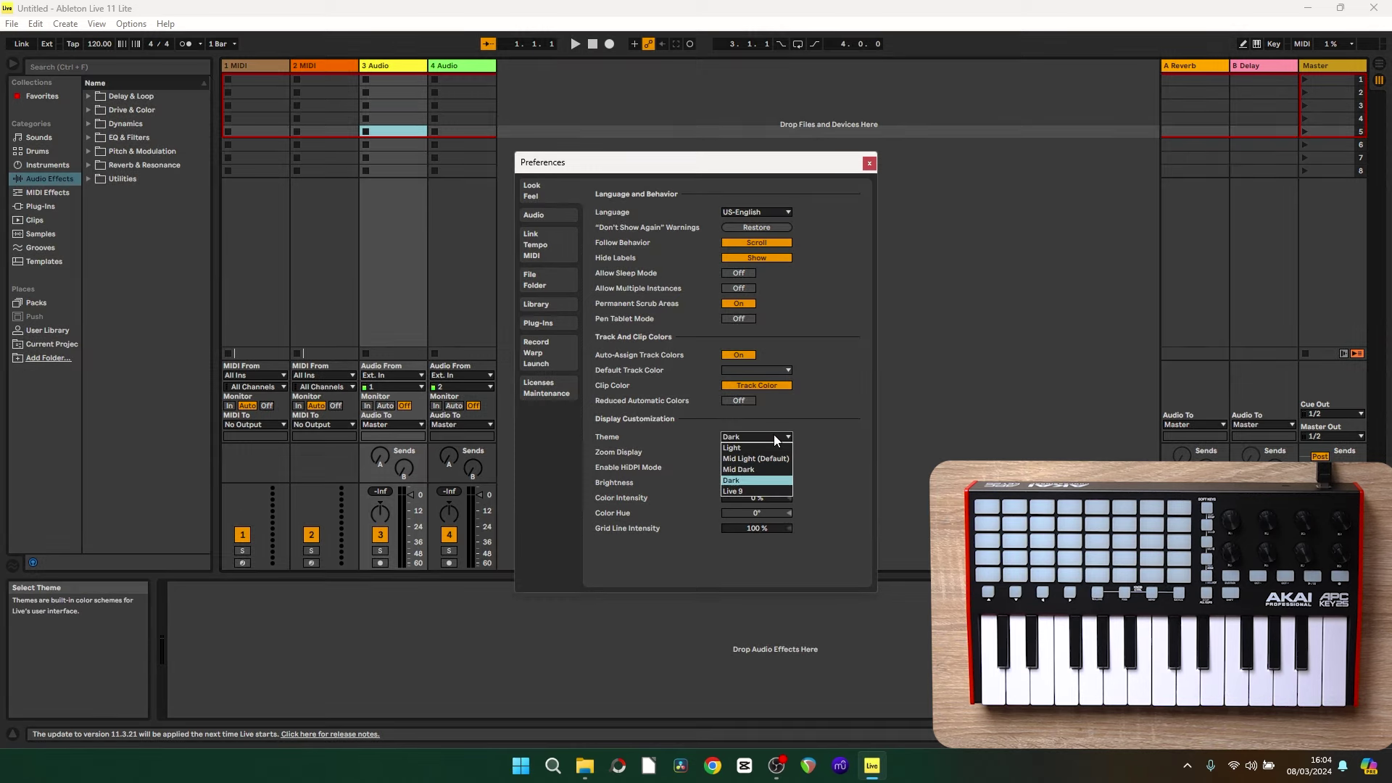
click(745, 491)
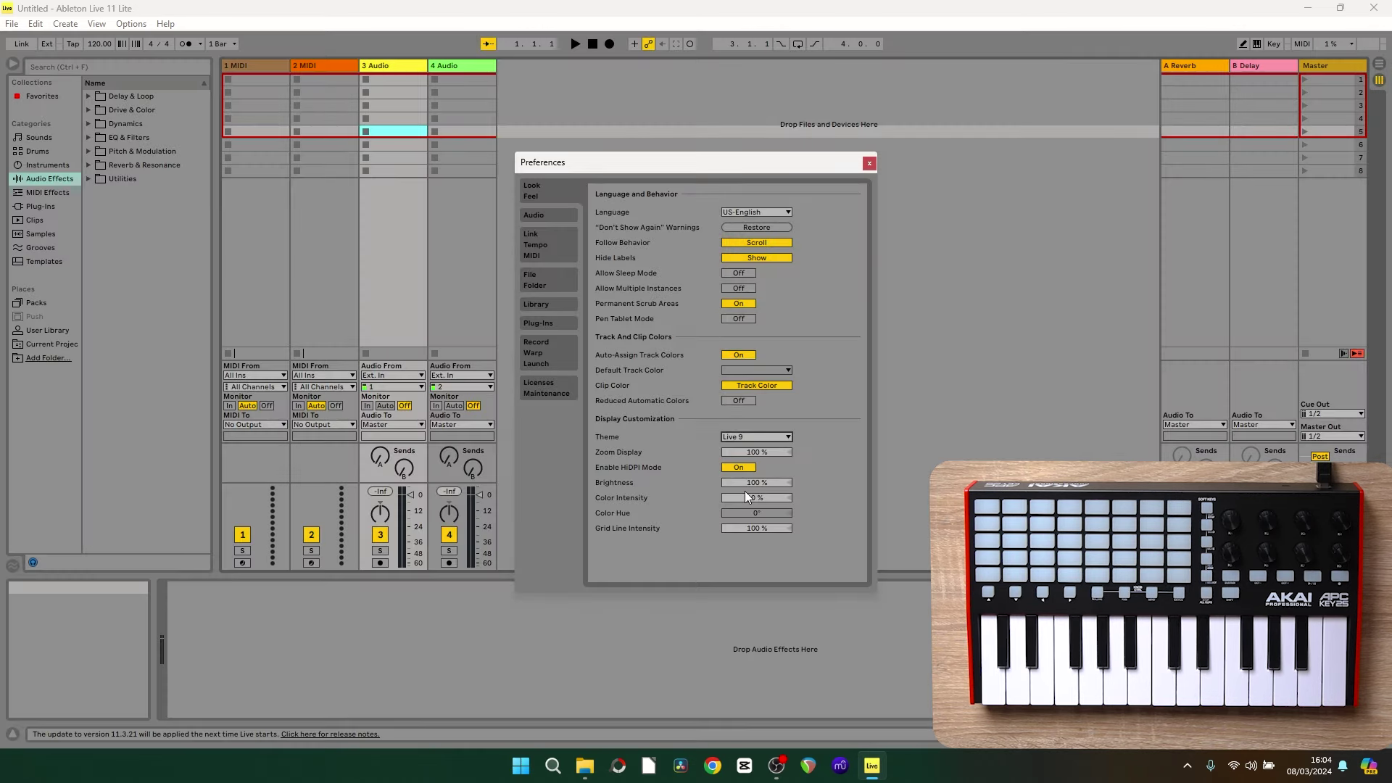
Set the display theme to Dark and close the preferences.
click(768, 435)
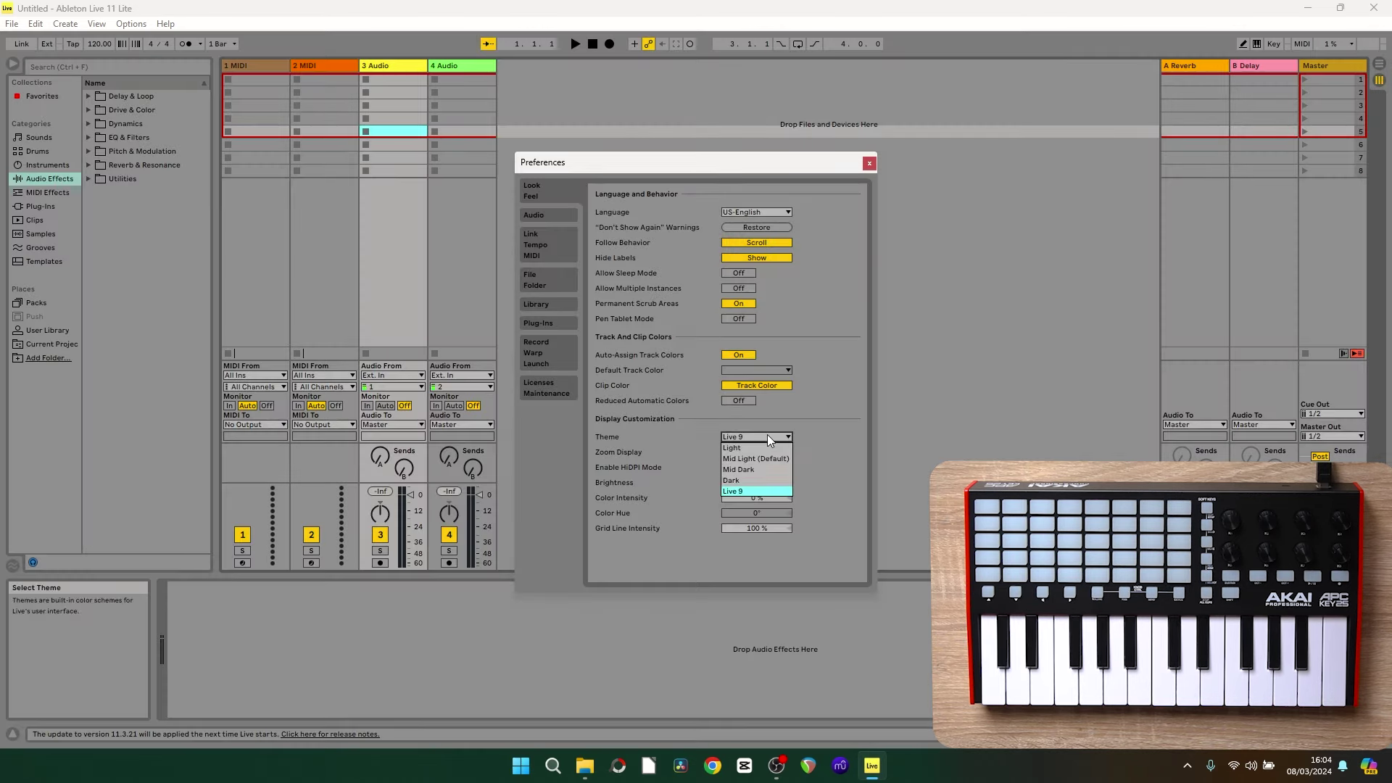
click(747, 483)
click(869, 163)
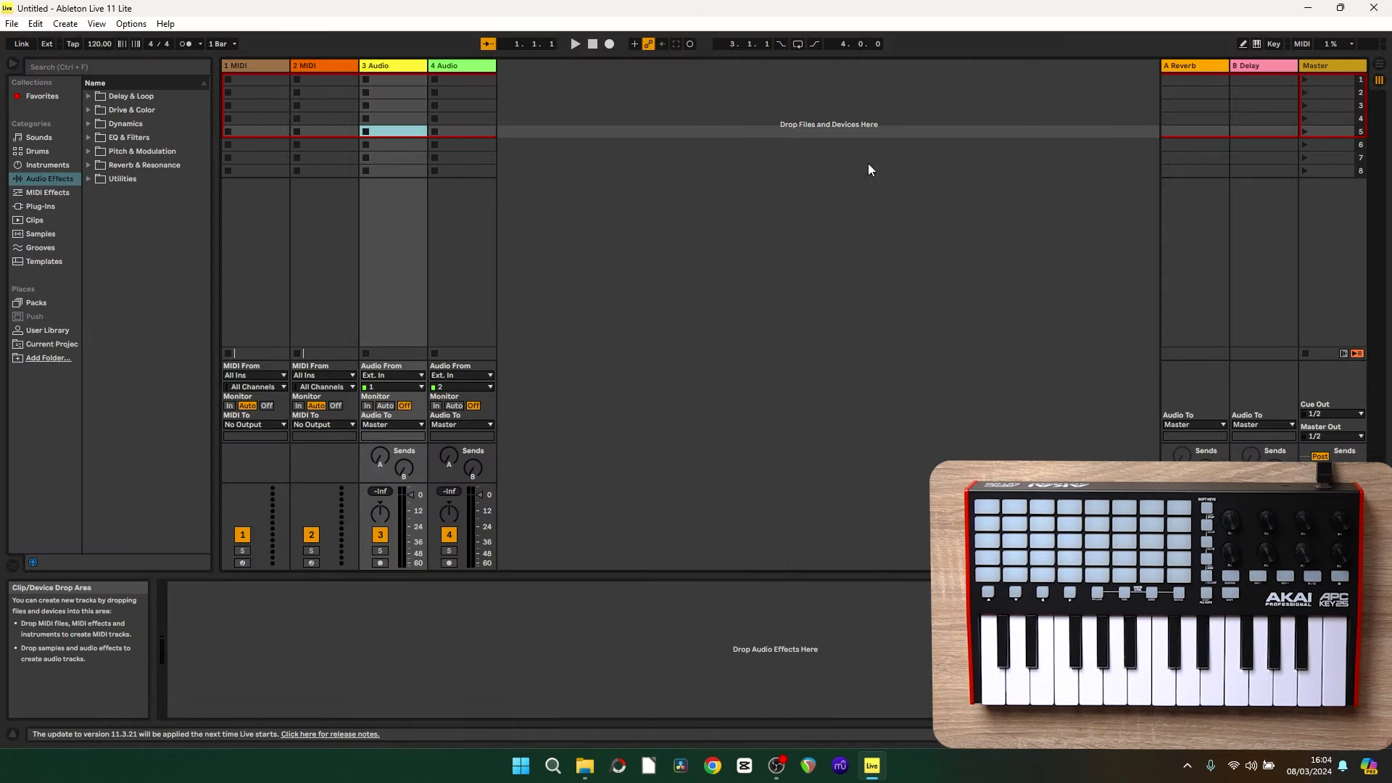
Review the control surface and MIDI port settings in the preferences, and close the dialog.
click(131, 24)
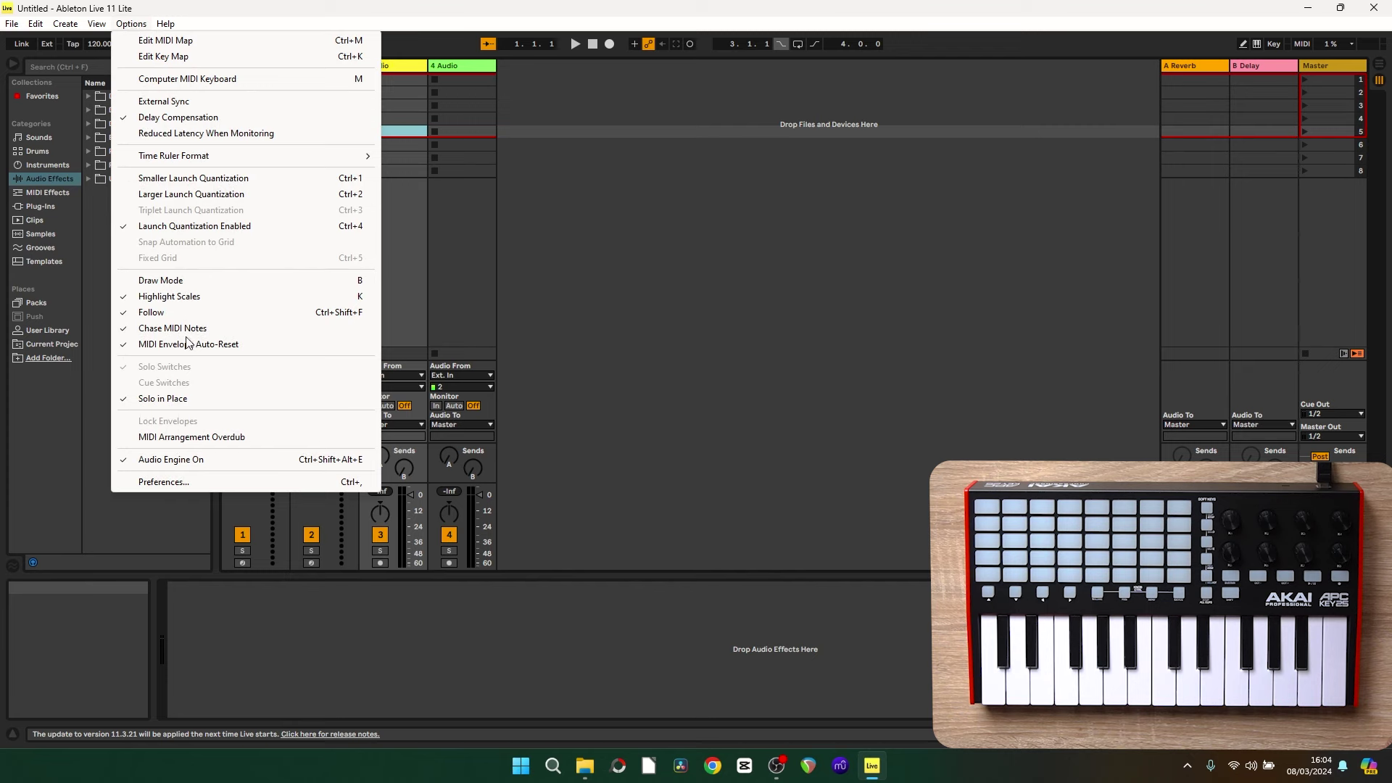
click(181, 482)
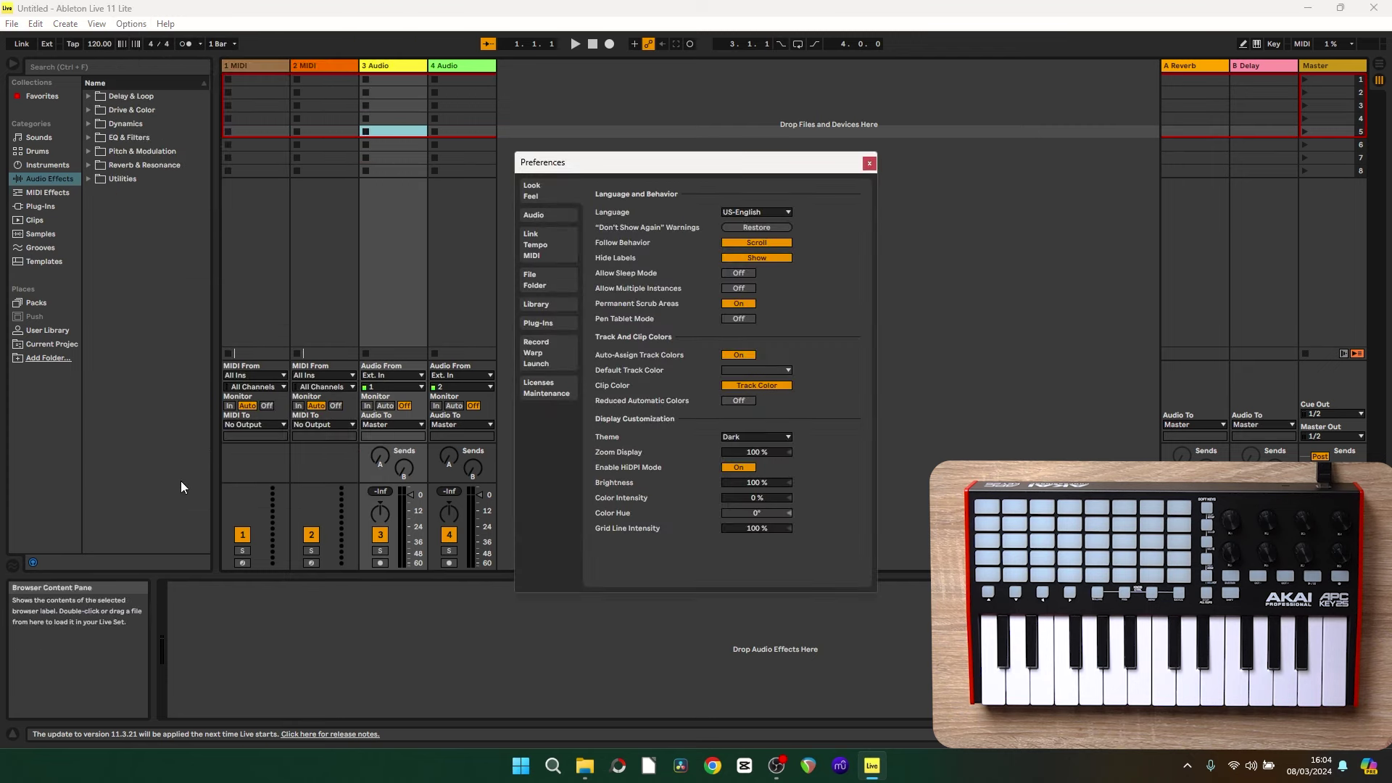
click(553, 255)
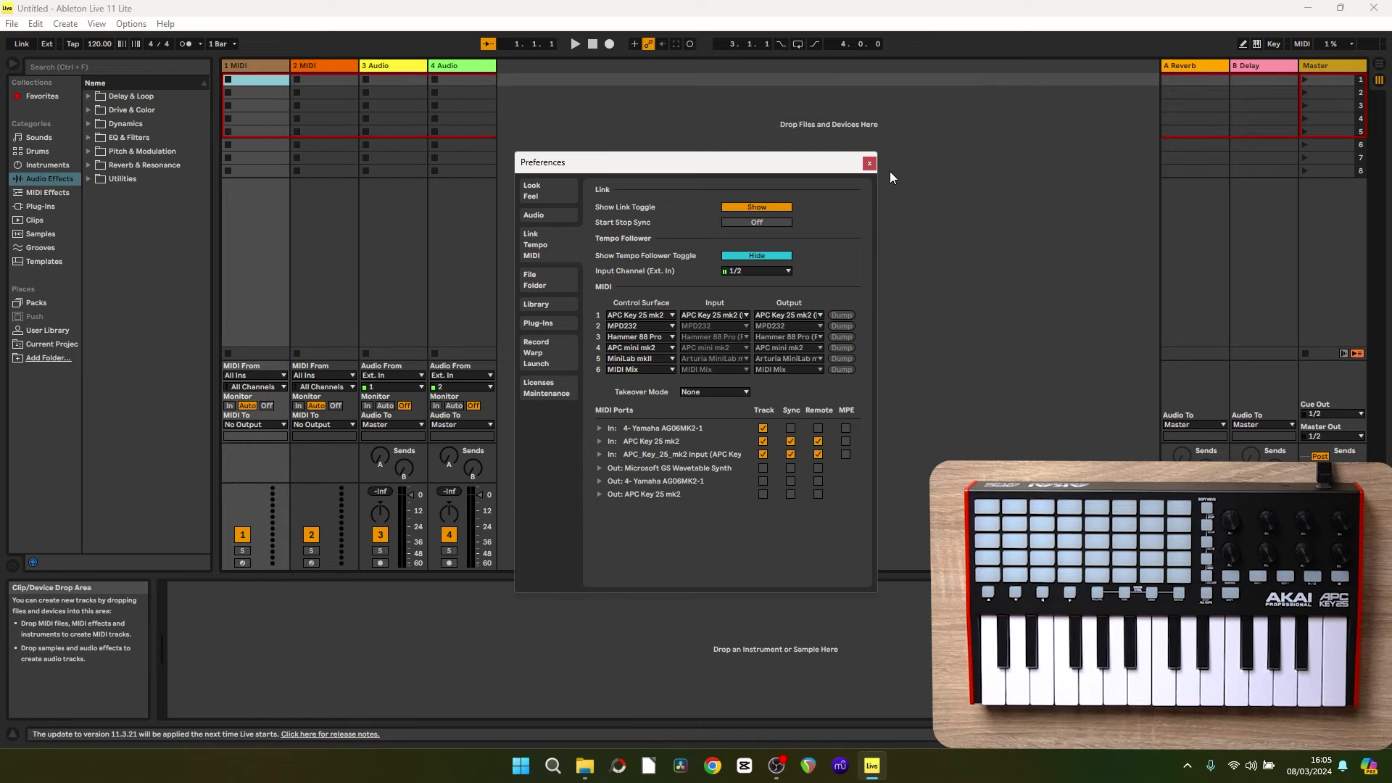
click(869, 163)
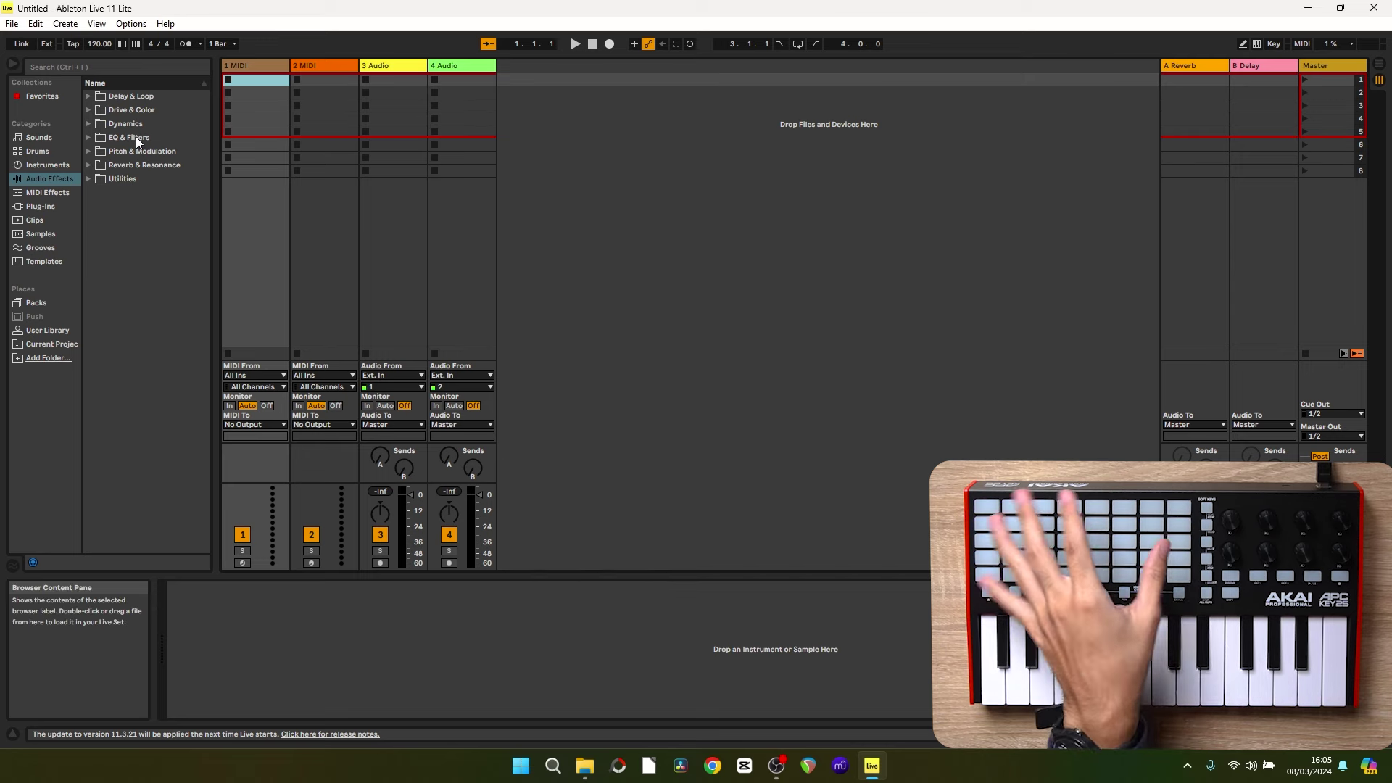
Delete the two audio tracks, 3 Audio and 4 Audio, from the set.
click(392, 66)
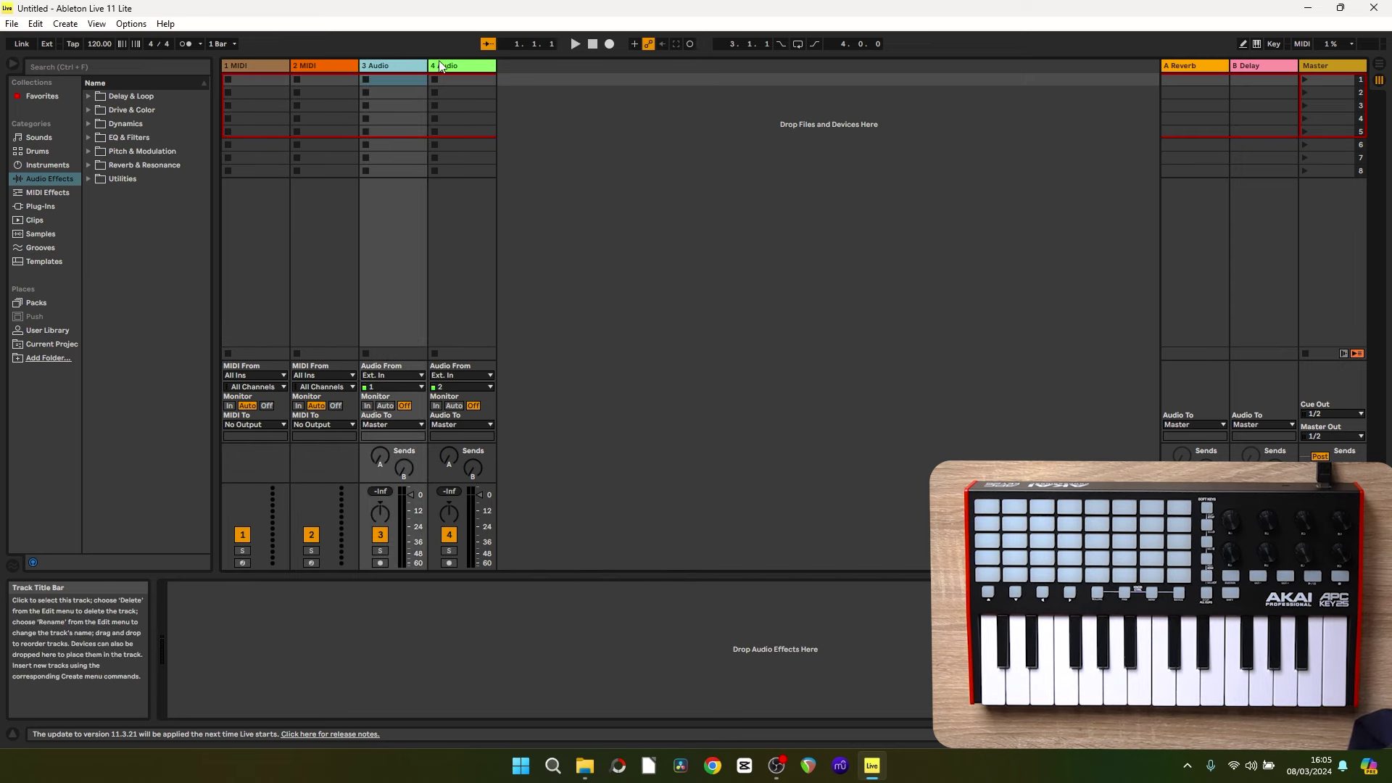
shift+click(458, 64)
click(406, 64)
shift+click(467, 65)
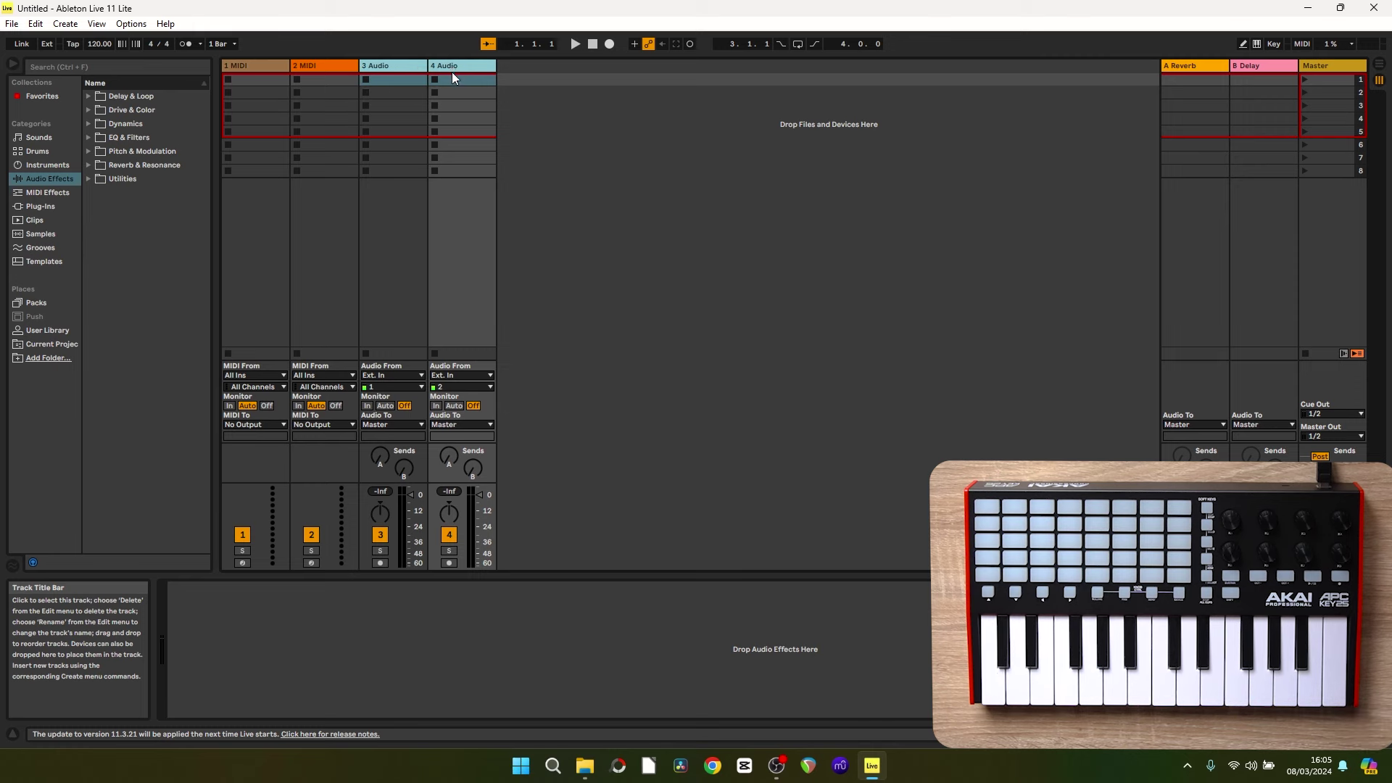
key(Delete)
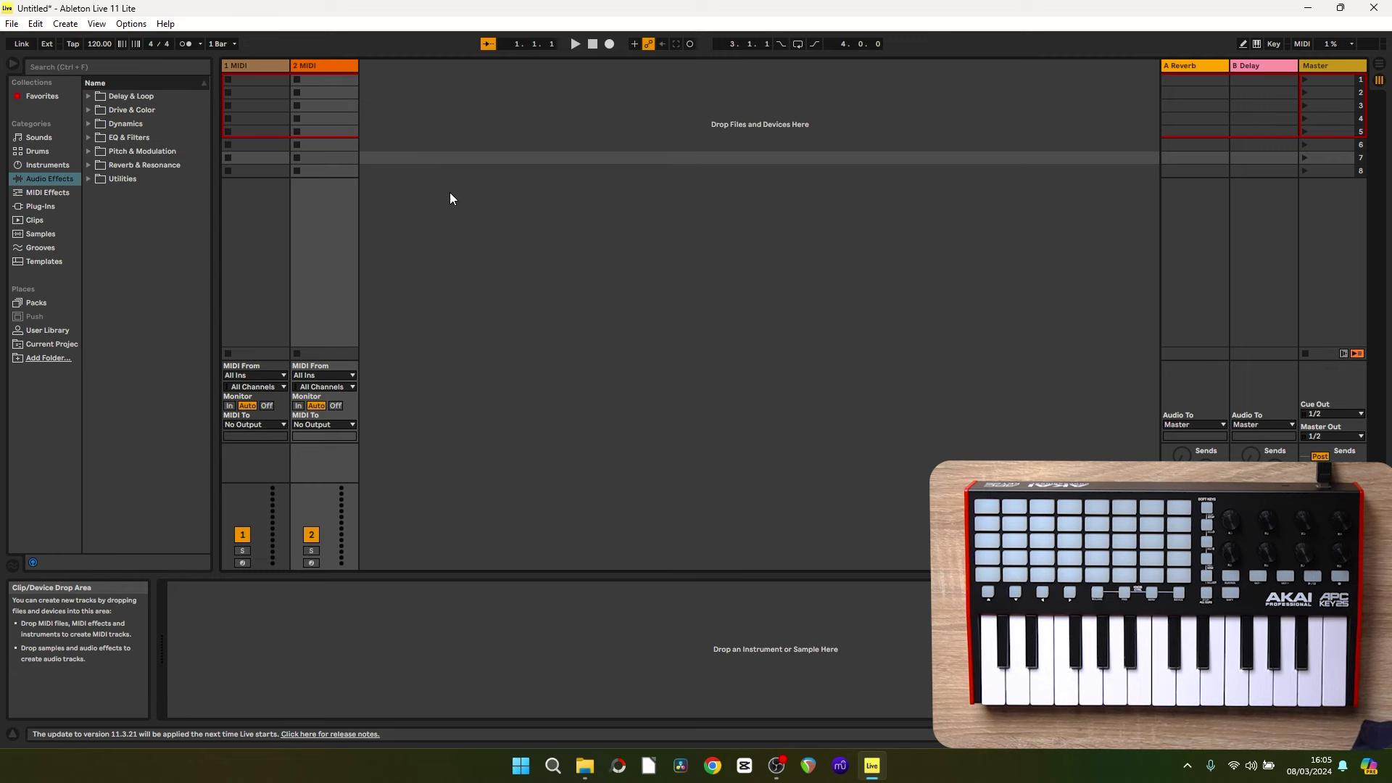
Add six MIDI tracks after the existing two so the set has eight MIDI tracks.
right_click(421, 193)
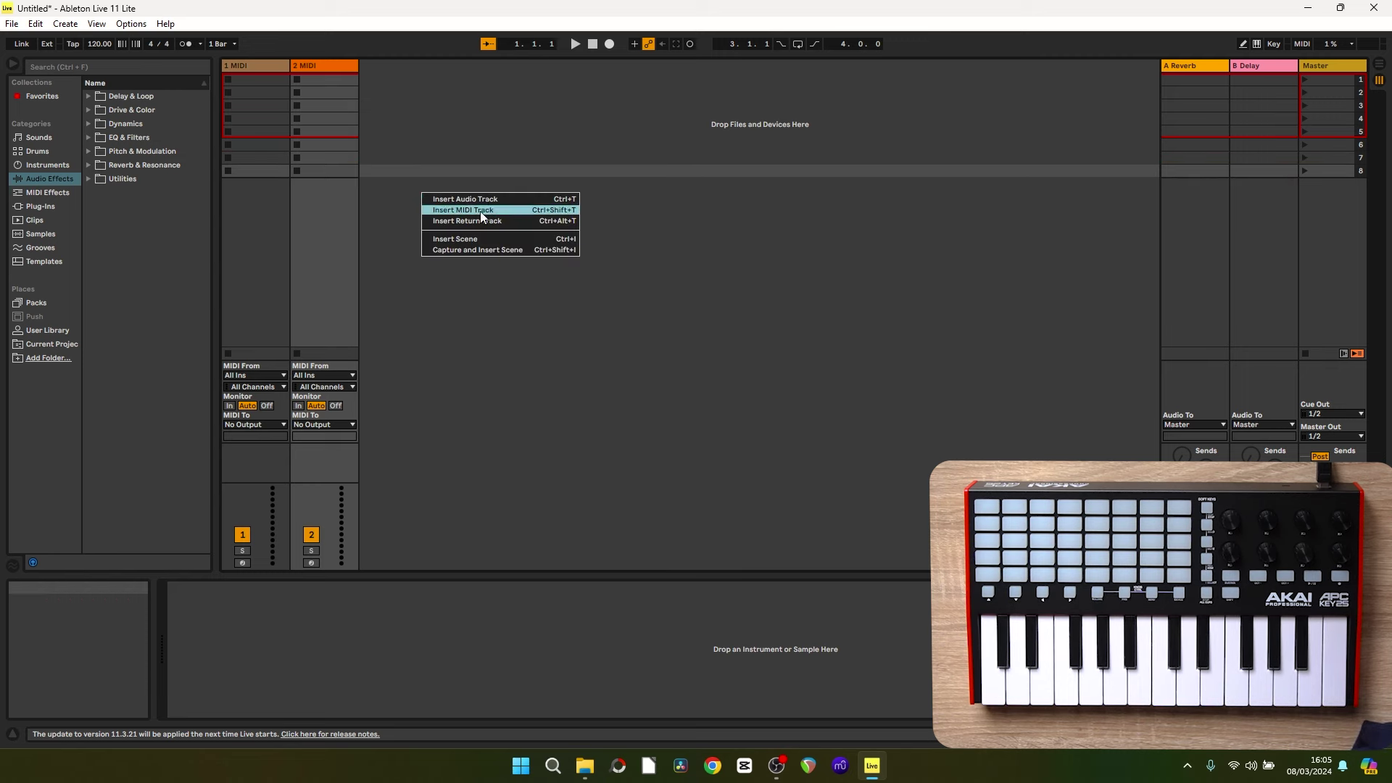
click(558, 211)
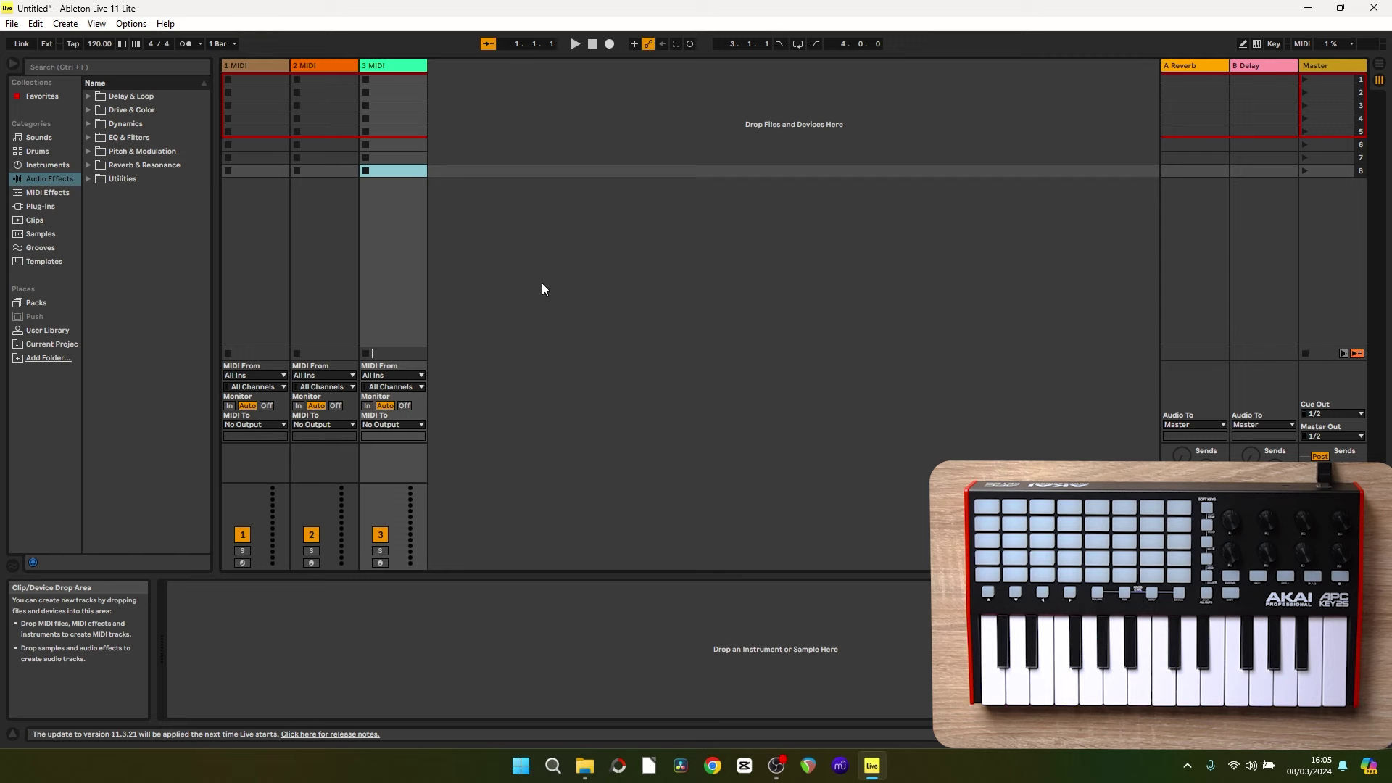
key(ctrl+shift+t)
key(ctrl+shift+t)
key(ctrl+shift+t)
key(ctrl+shift+t)
key(ctrl+shift+t)
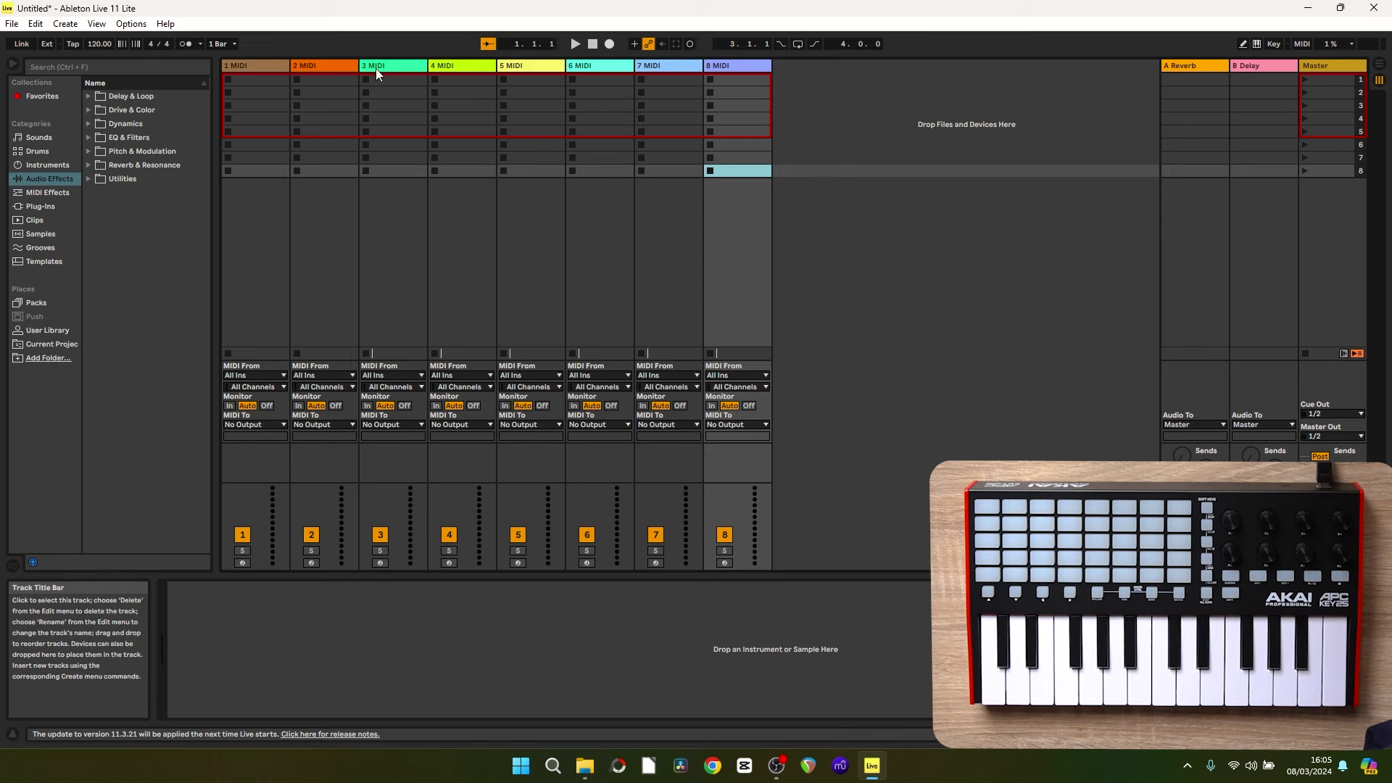
With the first MIDI track selected, audition drum kits including the 505, 606, 707, 808 and 909 Core Kits, Atom Kit and Alert Kit.
click(260, 67)
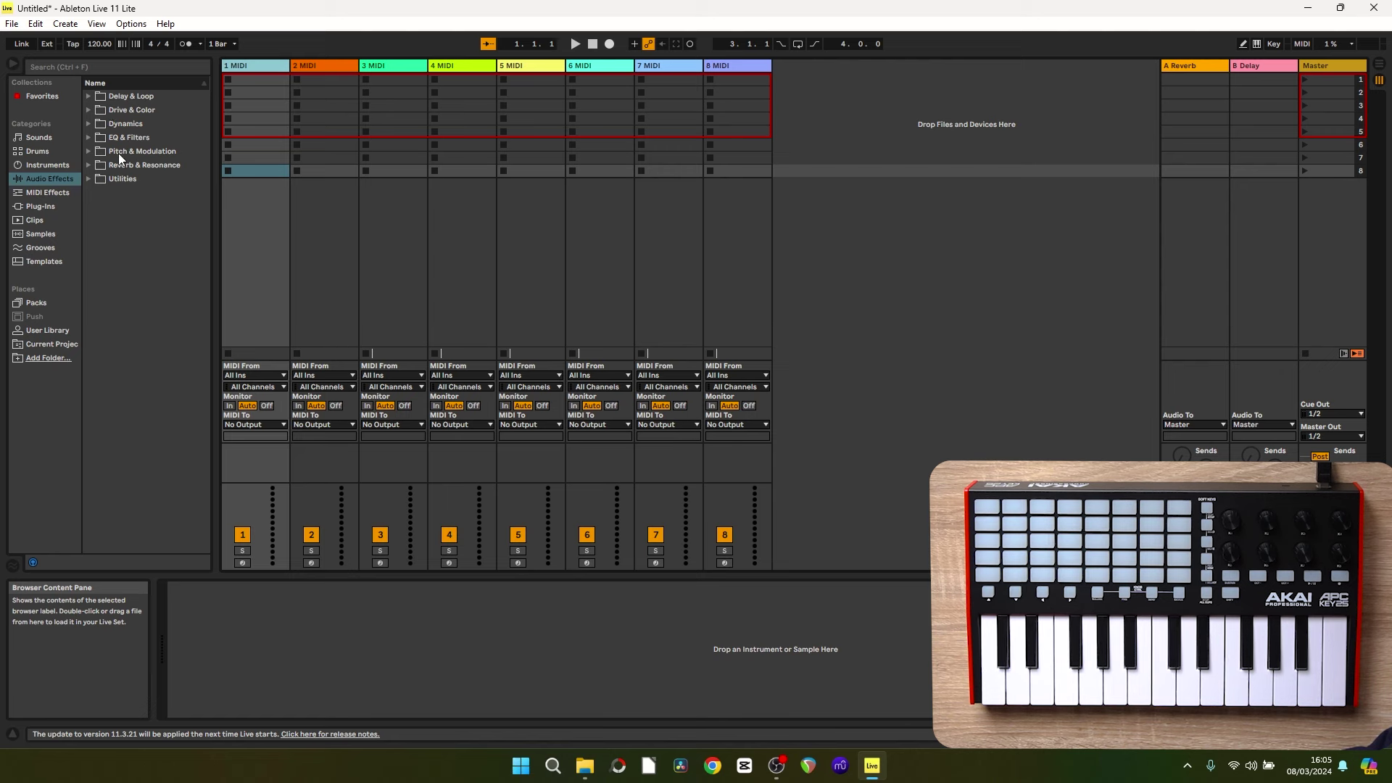
click(41, 152)
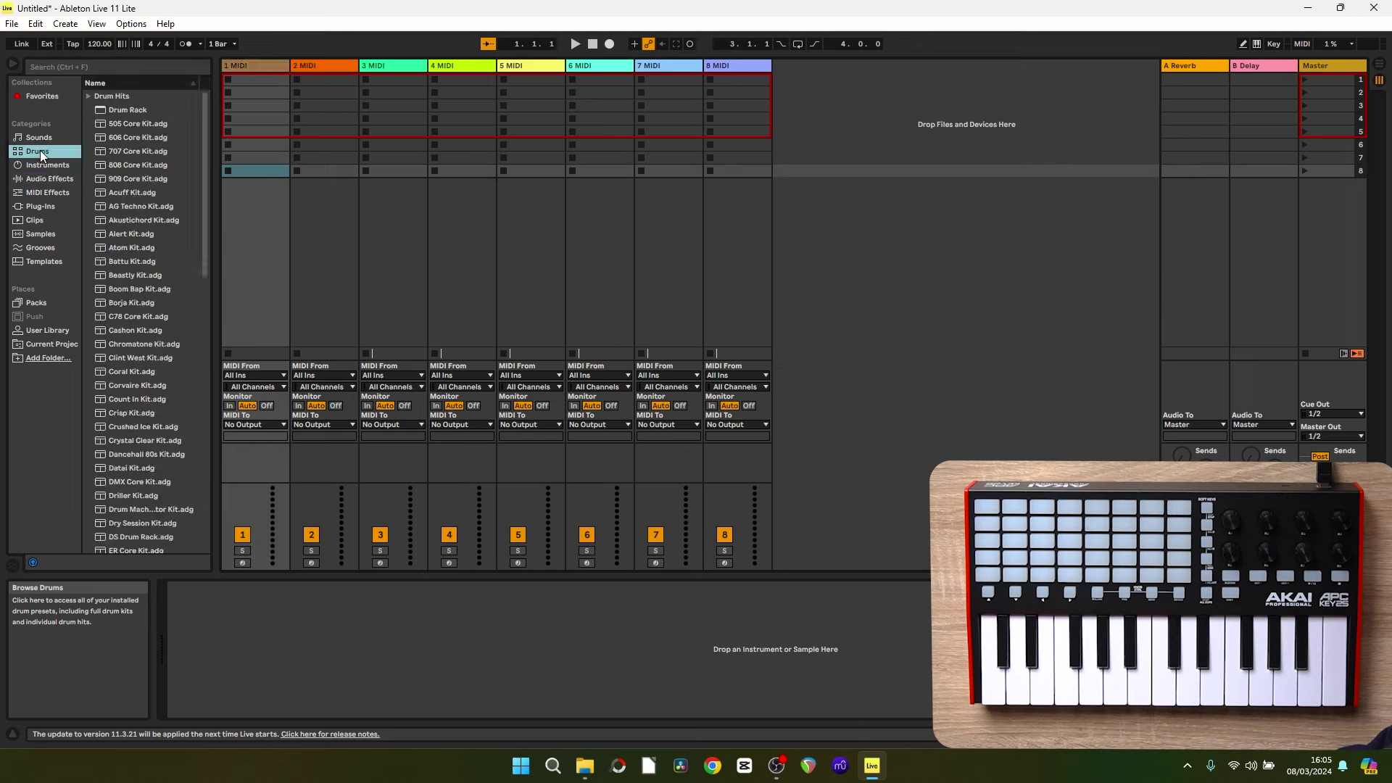
click(133, 124)
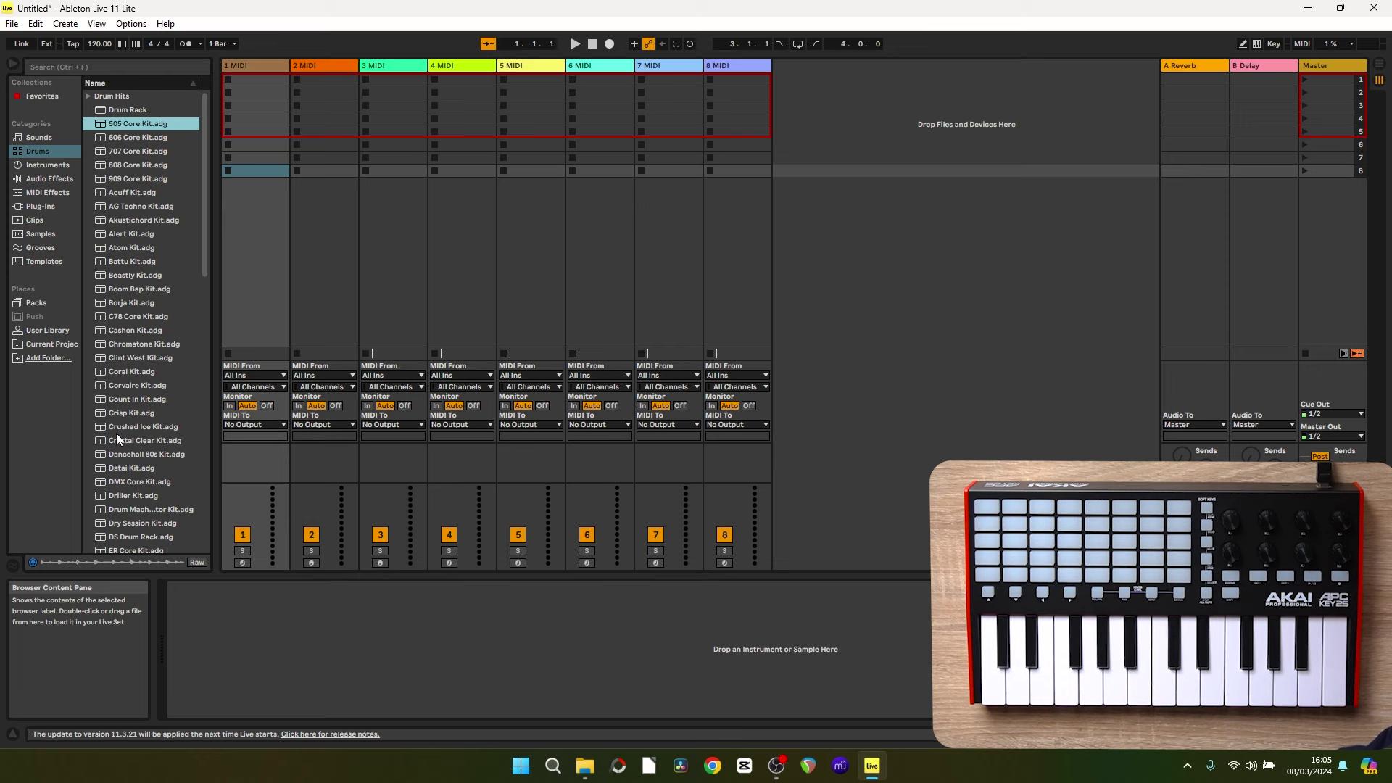
click(125, 138)
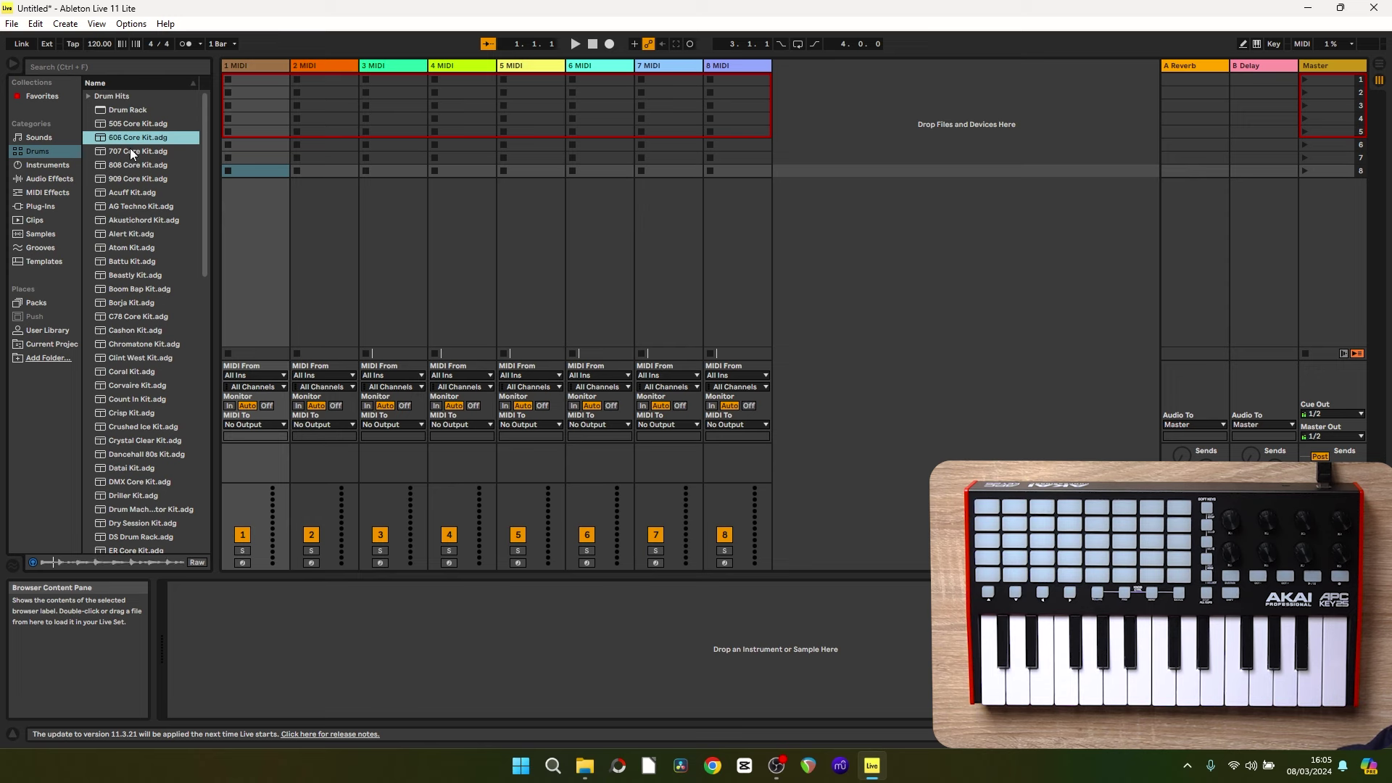
click(129, 148)
click(128, 167)
click(125, 179)
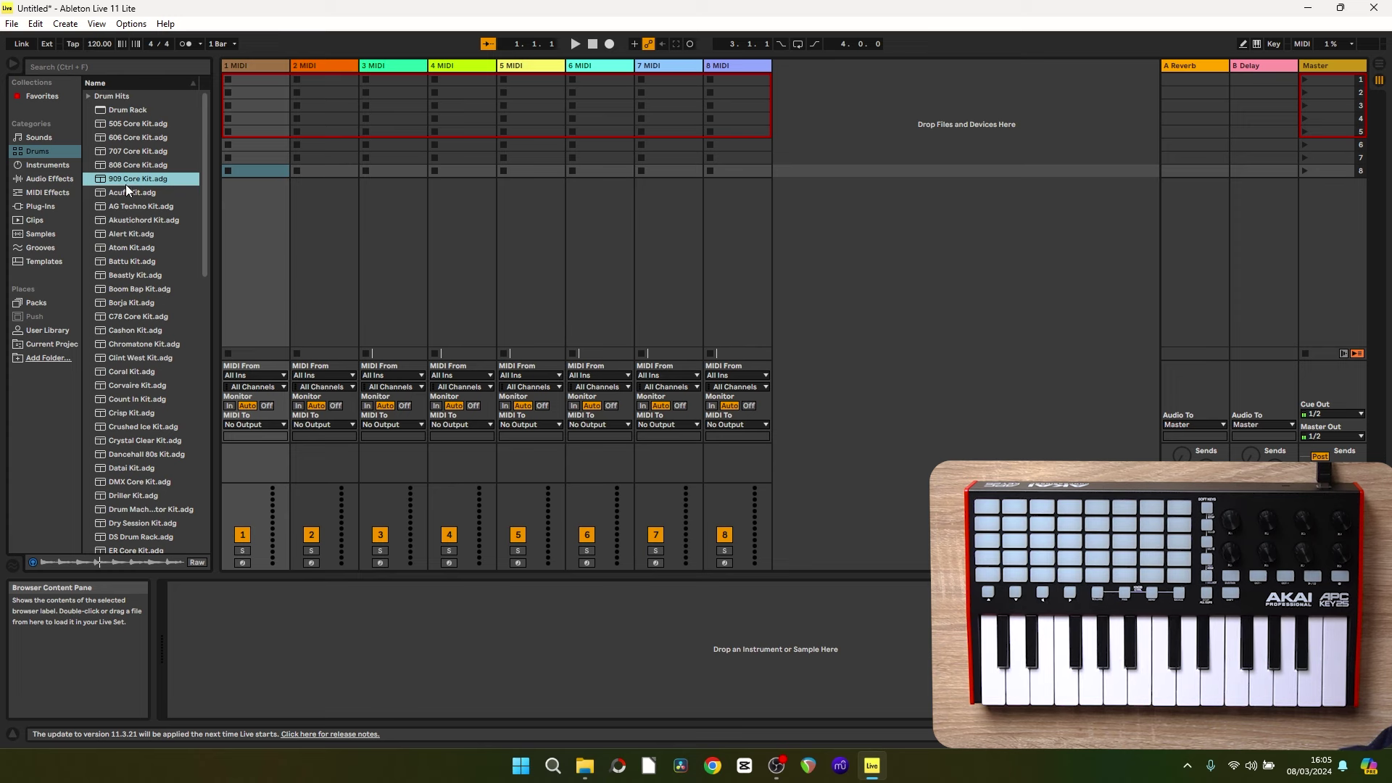
click(137, 248)
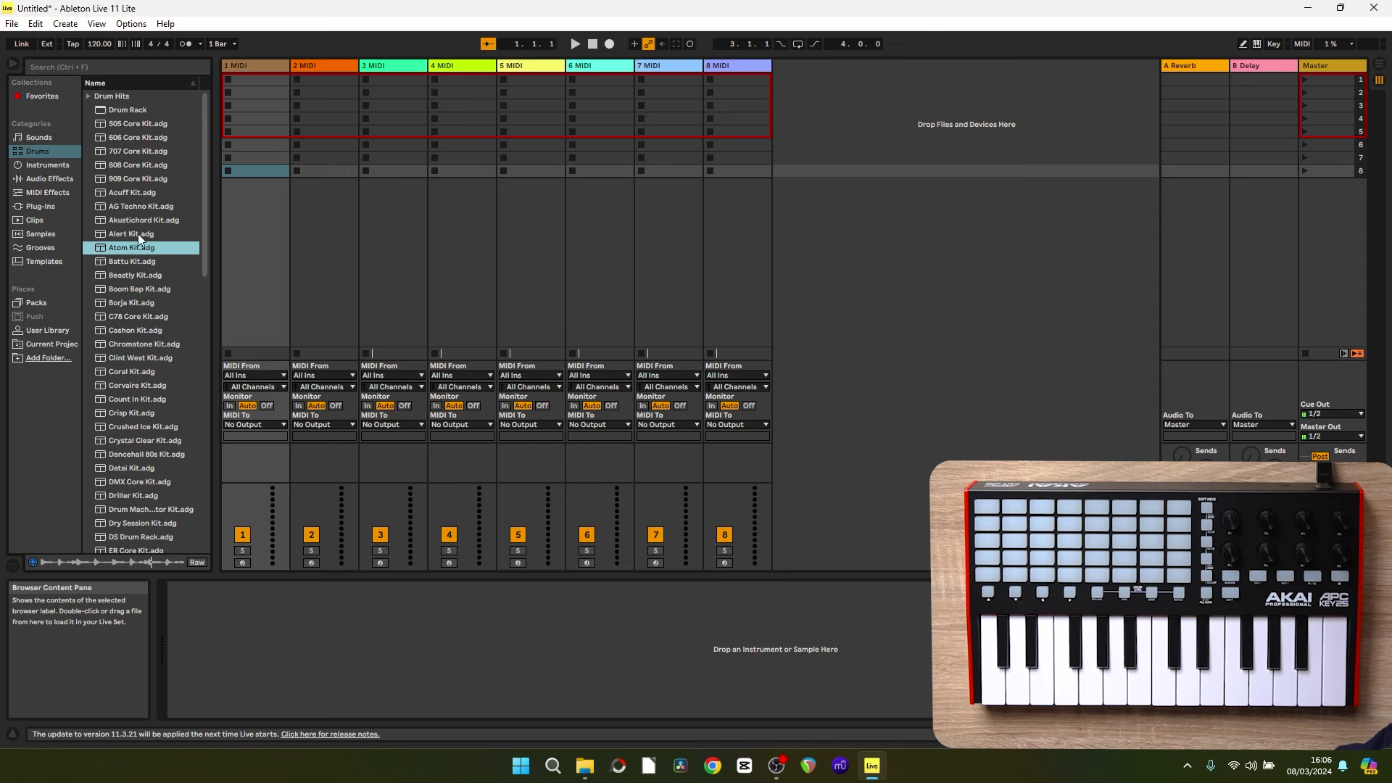
click(138, 233)
click(136, 248)
click(142, 180)
Load the 909 Core Kit drum preset onto the first MIDI track.
scroll(118, 390, down, 3)
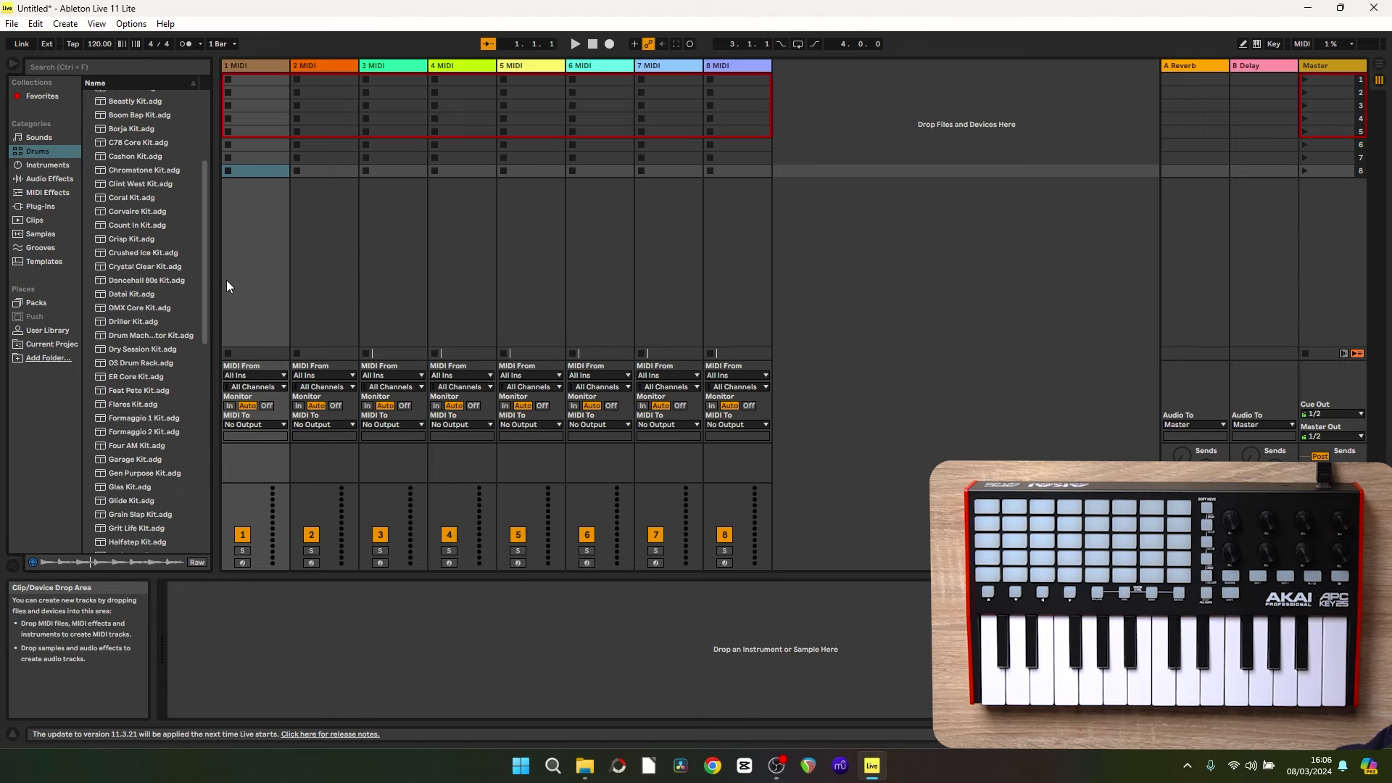
drag(207, 276, 224, 168)
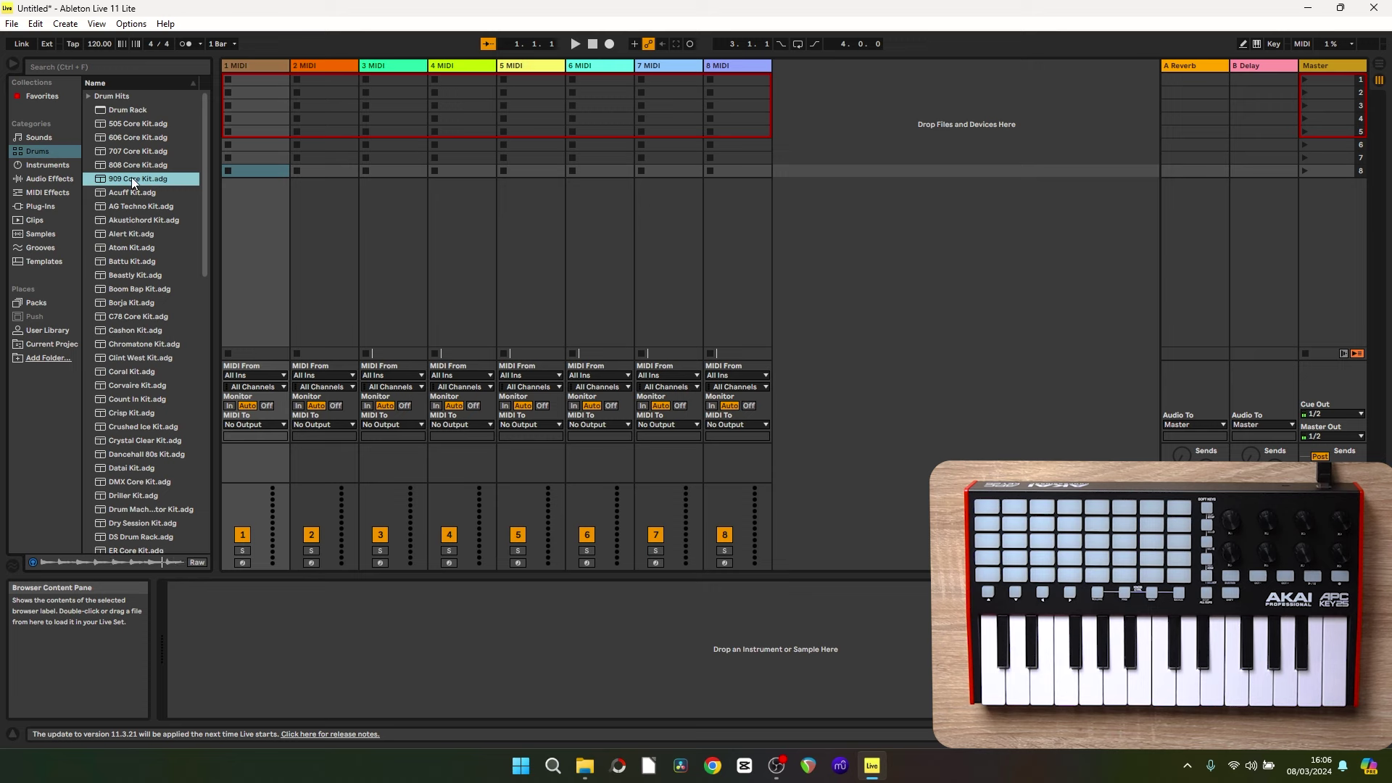
drag(260, 58, 261, 62)
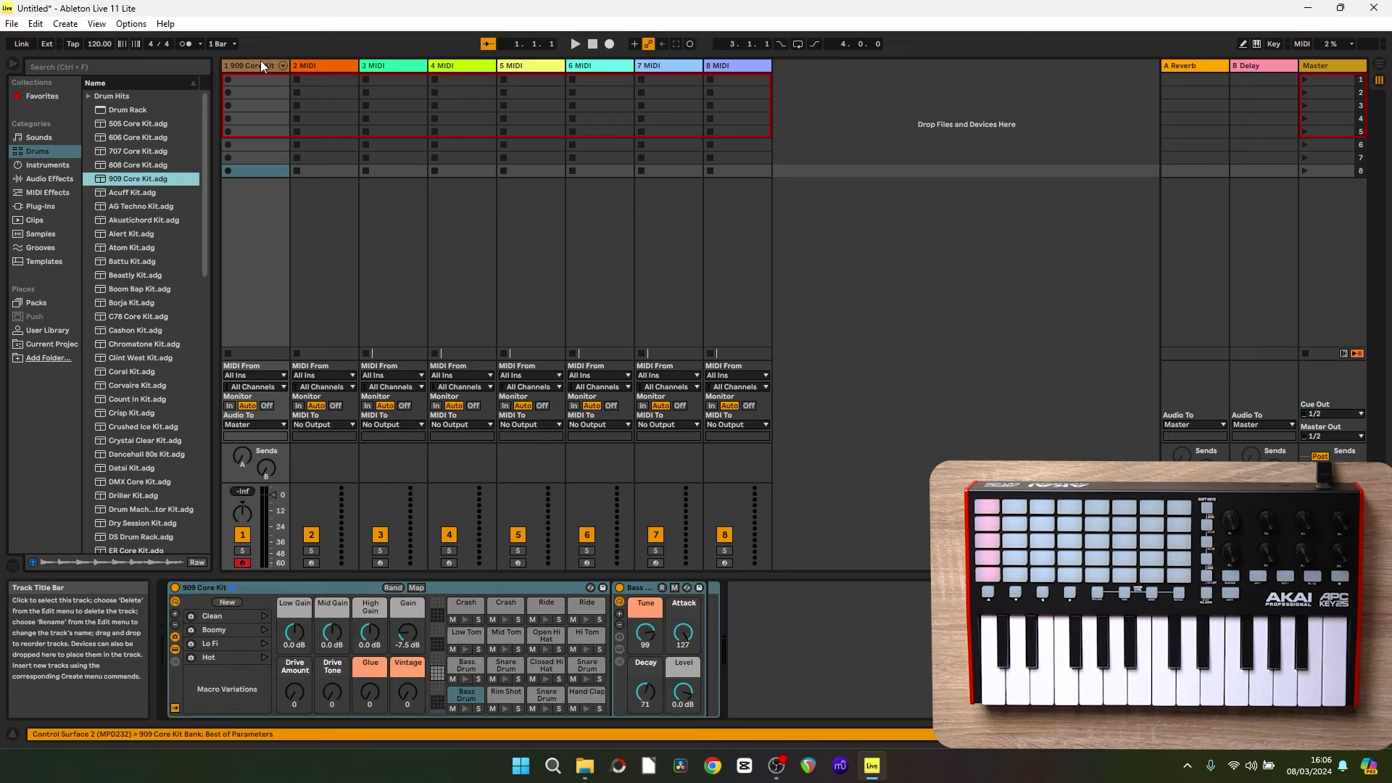
Set the MIDI input of all eight tracks to APC Key 25 mk2 and select the 909 Core Kit track.
shift+click(748, 67)
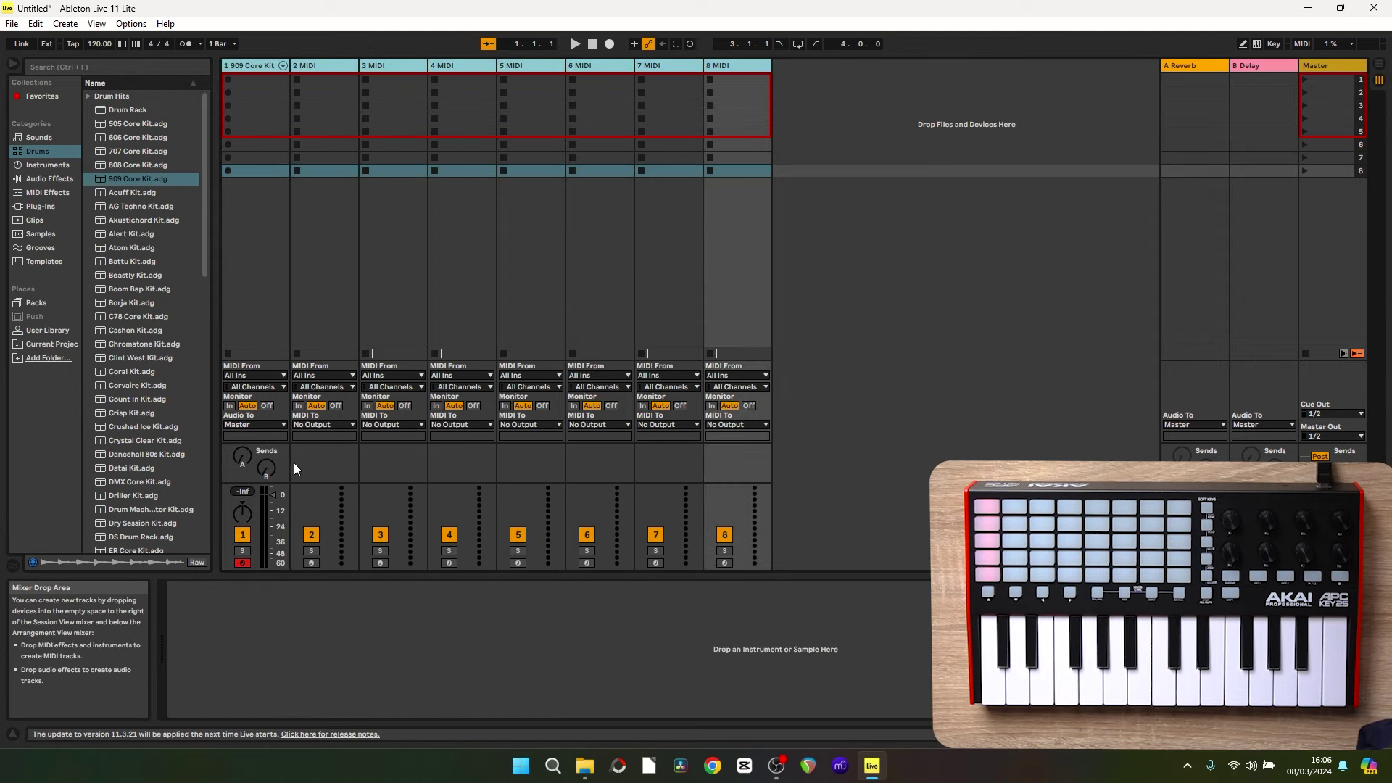
click(280, 376)
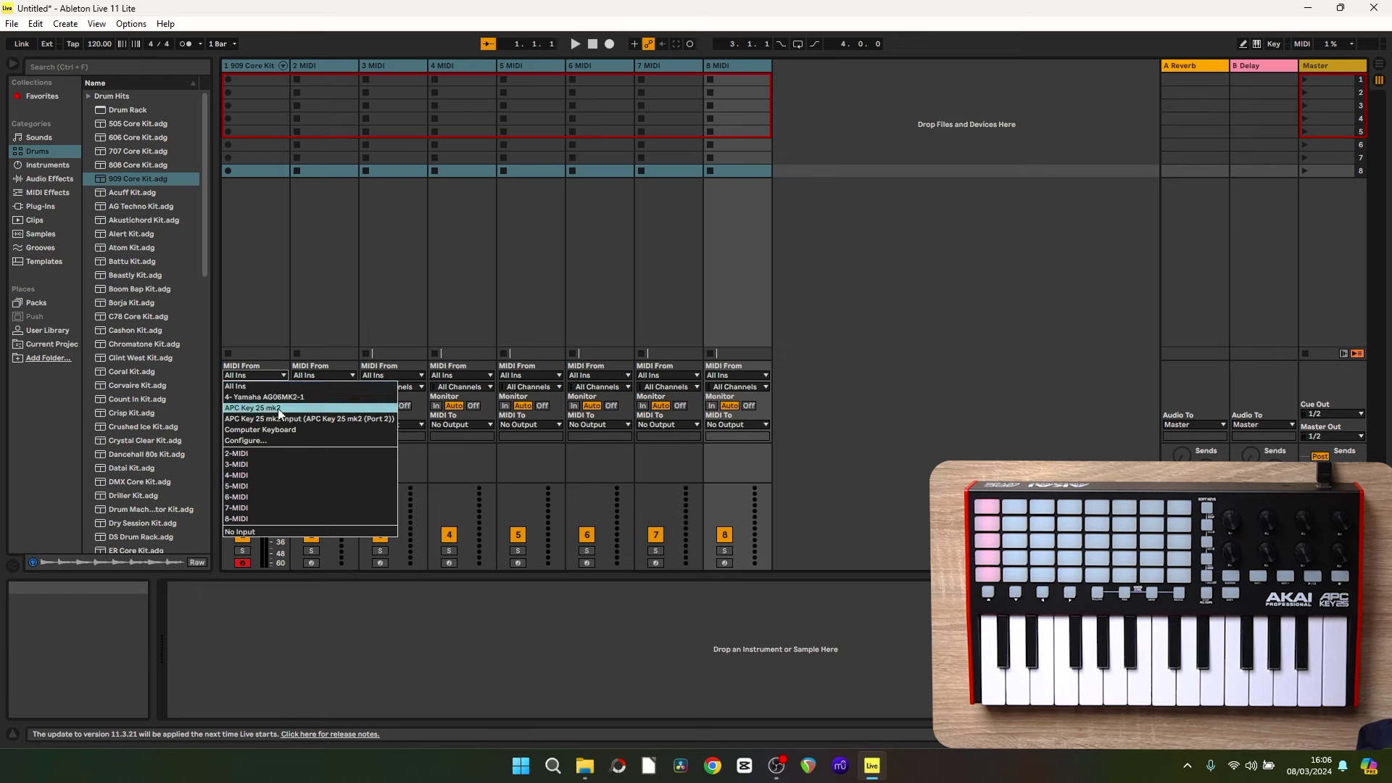
click(284, 409)
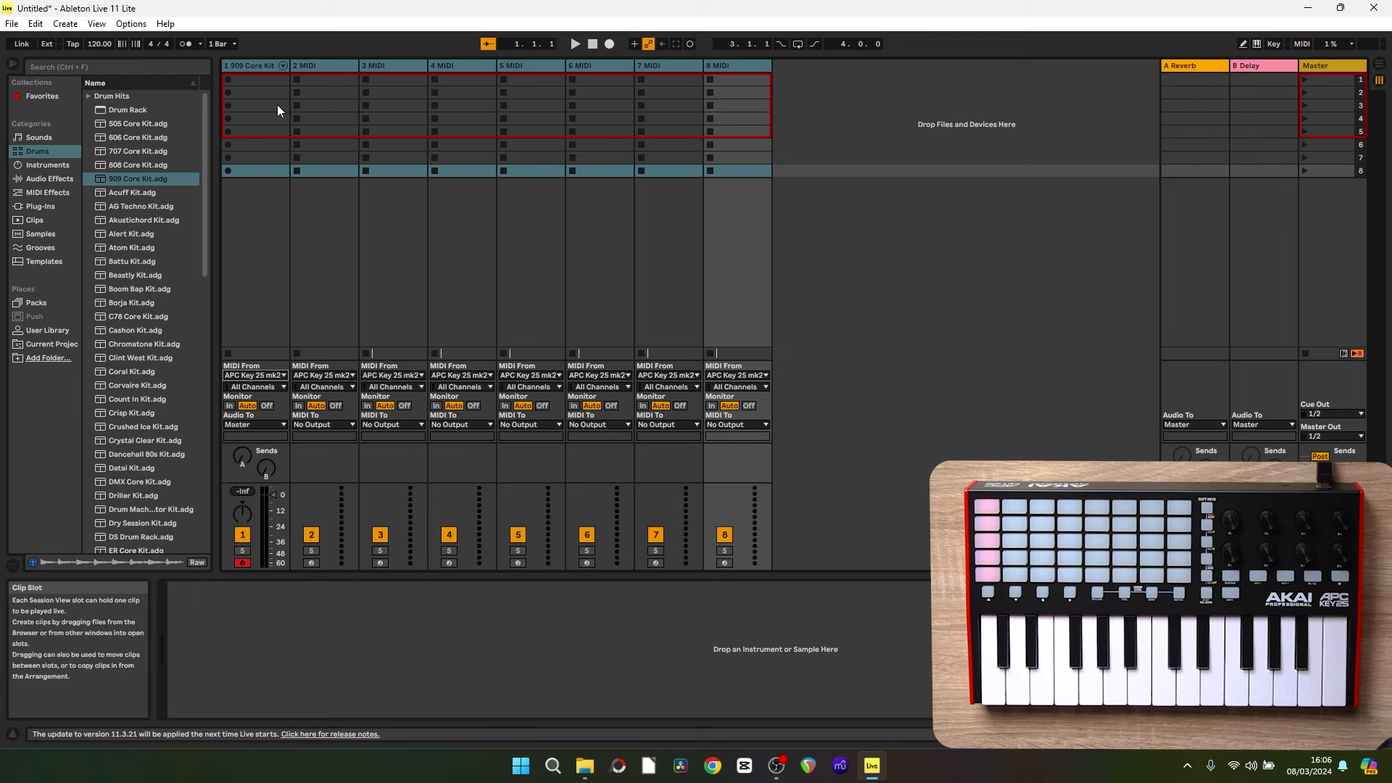
click(252, 62)
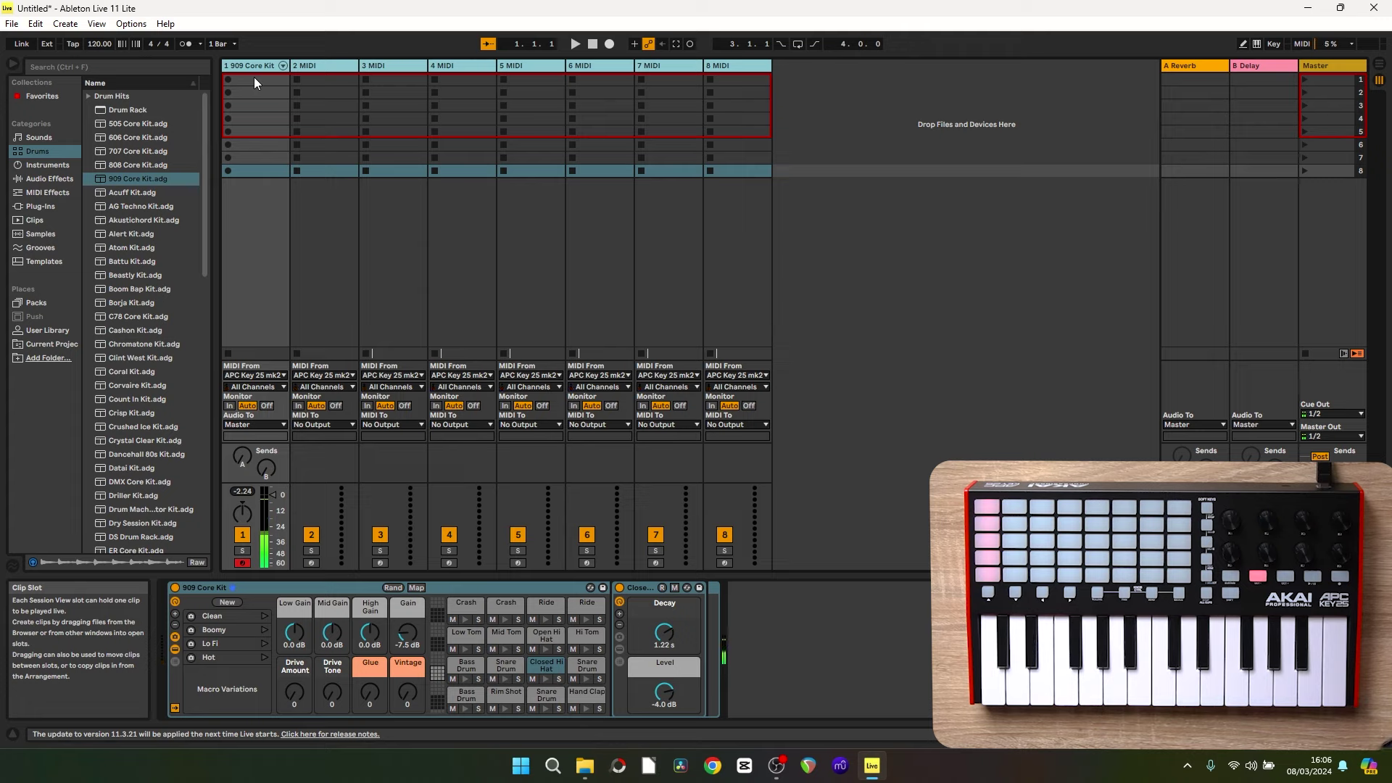
Audition bass presets from the Instrument Rack and load Basic FM House Bass onto the second MIDI track.
click(320, 69)
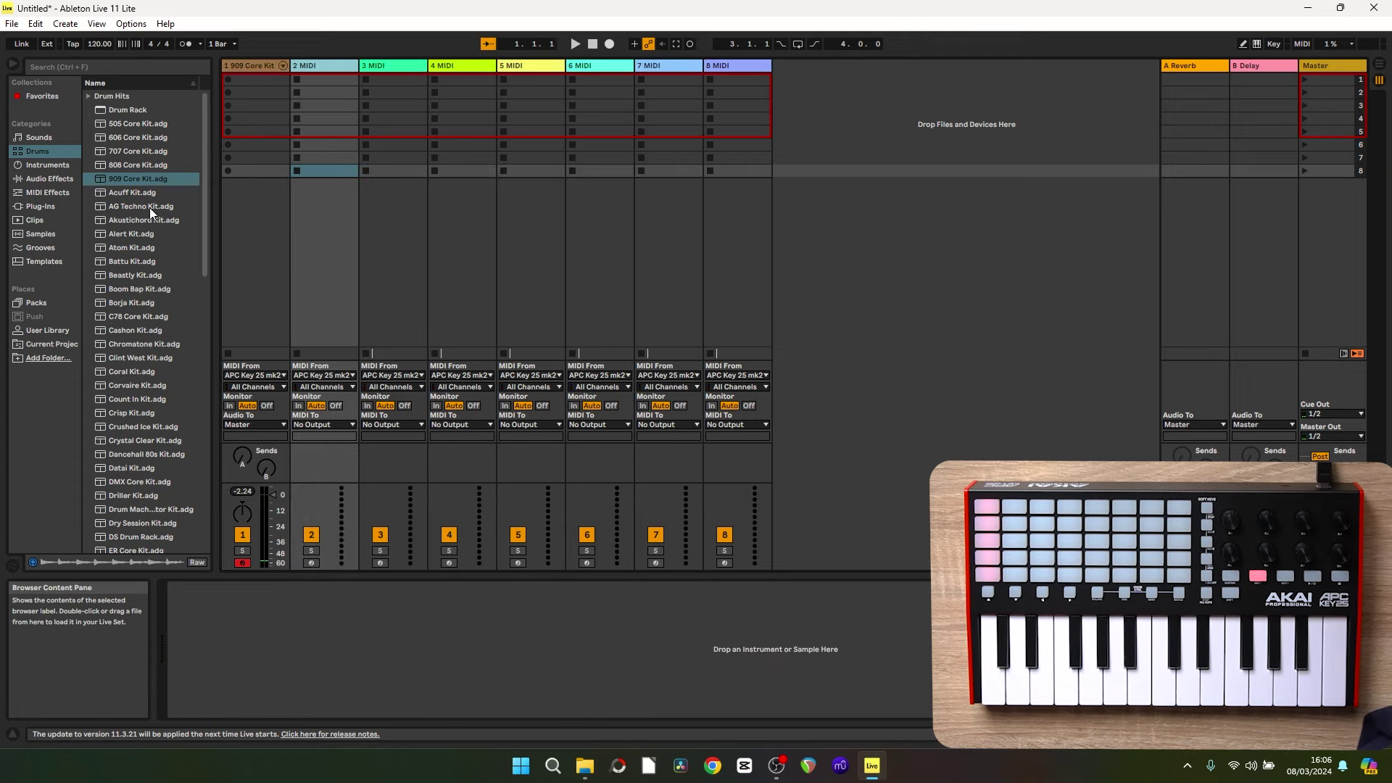
click(48, 165)
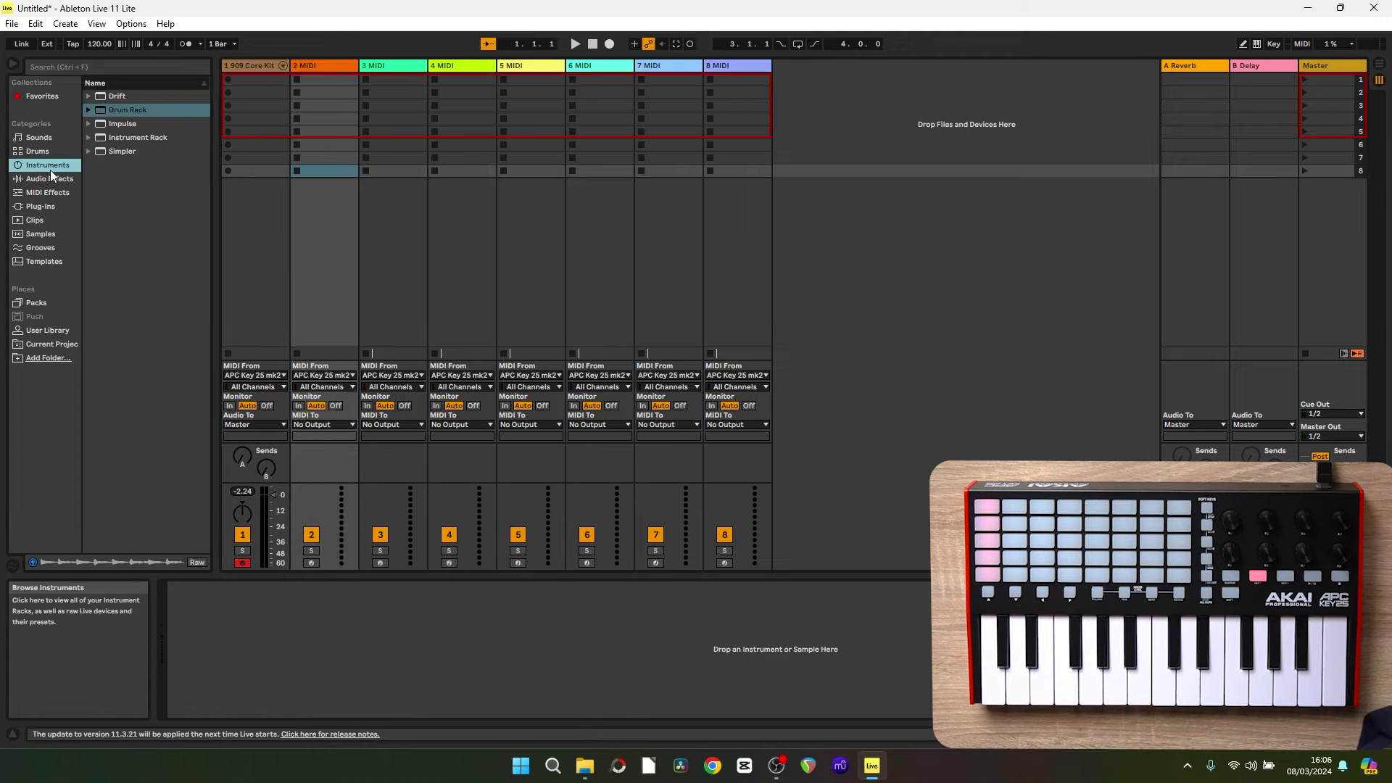
click(89, 137)
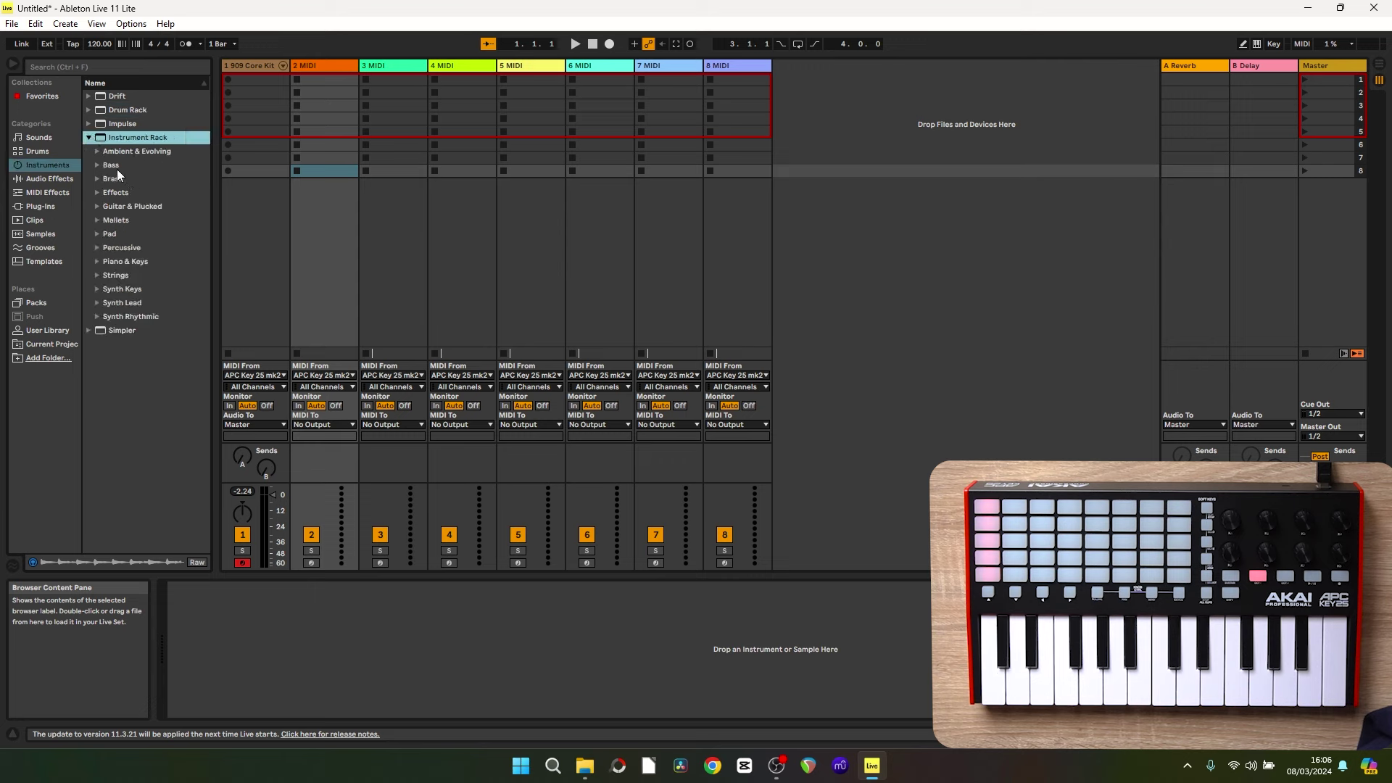
click(95, 165)
click(139, 179)
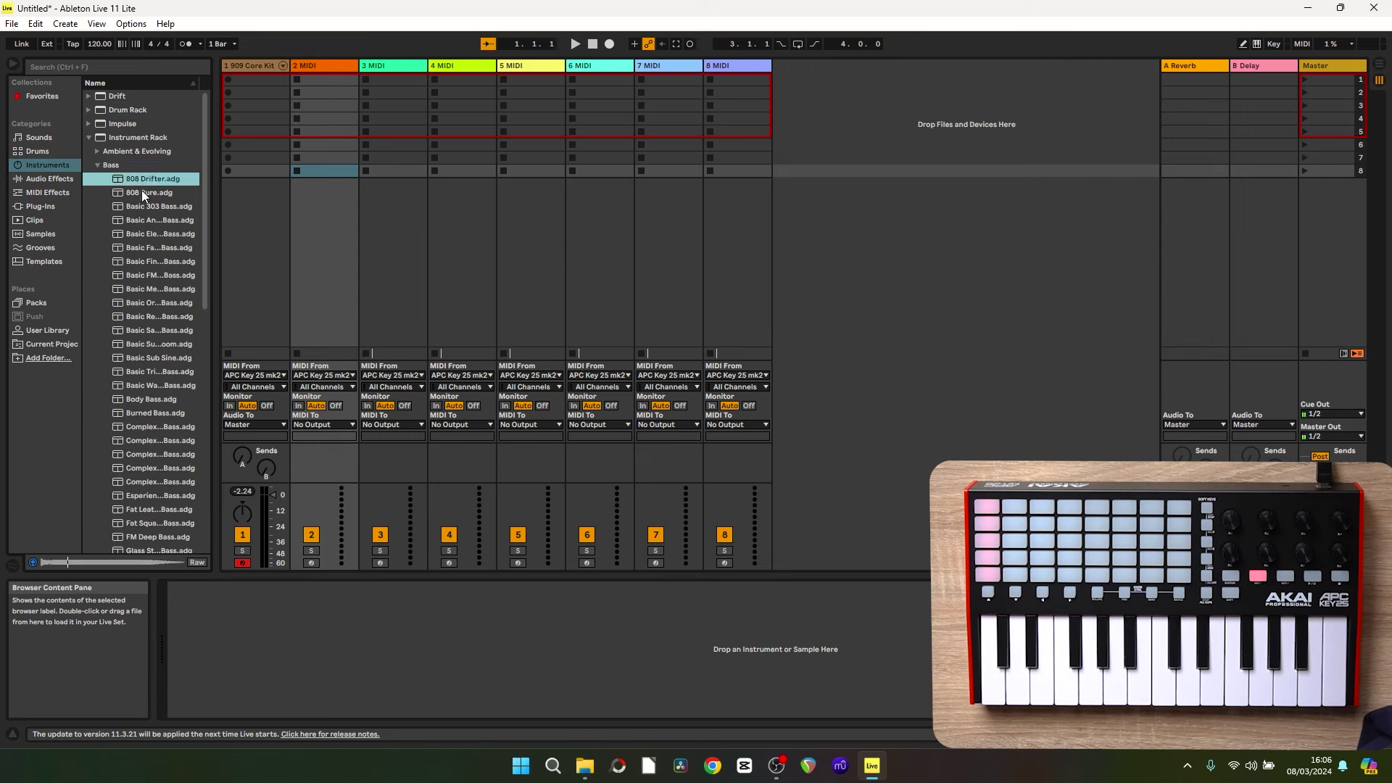
click(141, 206)
click(141, 303)
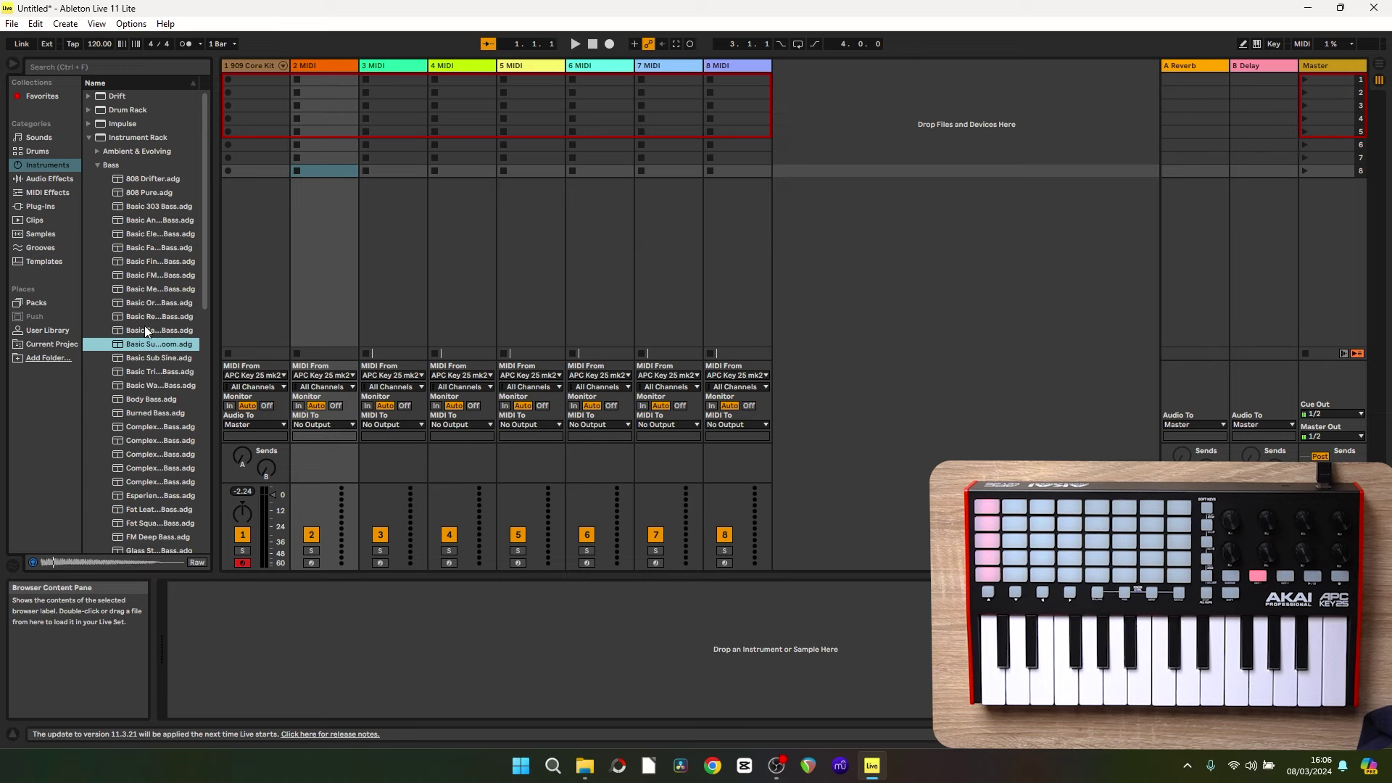
click(152, 287)
click(155, 276)
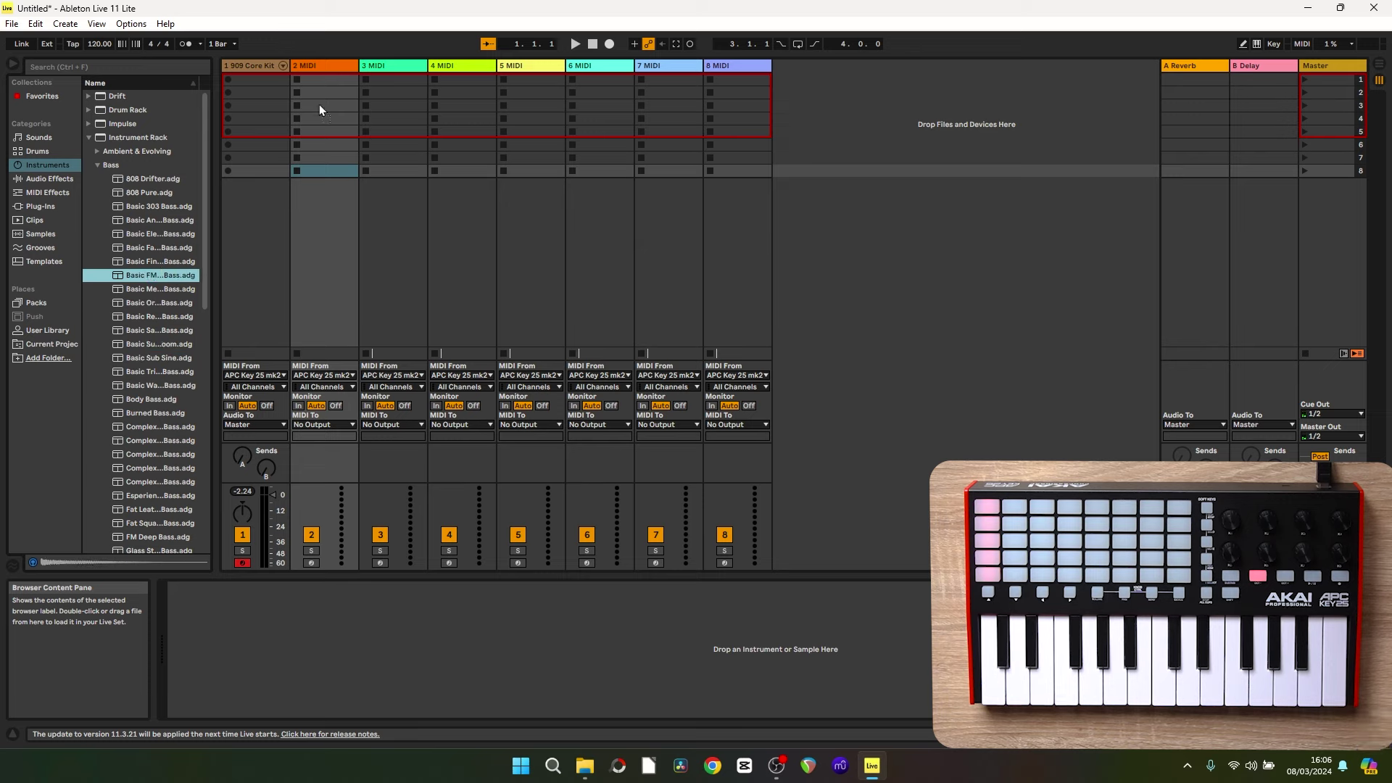
drag(320, 70, 319, 67)
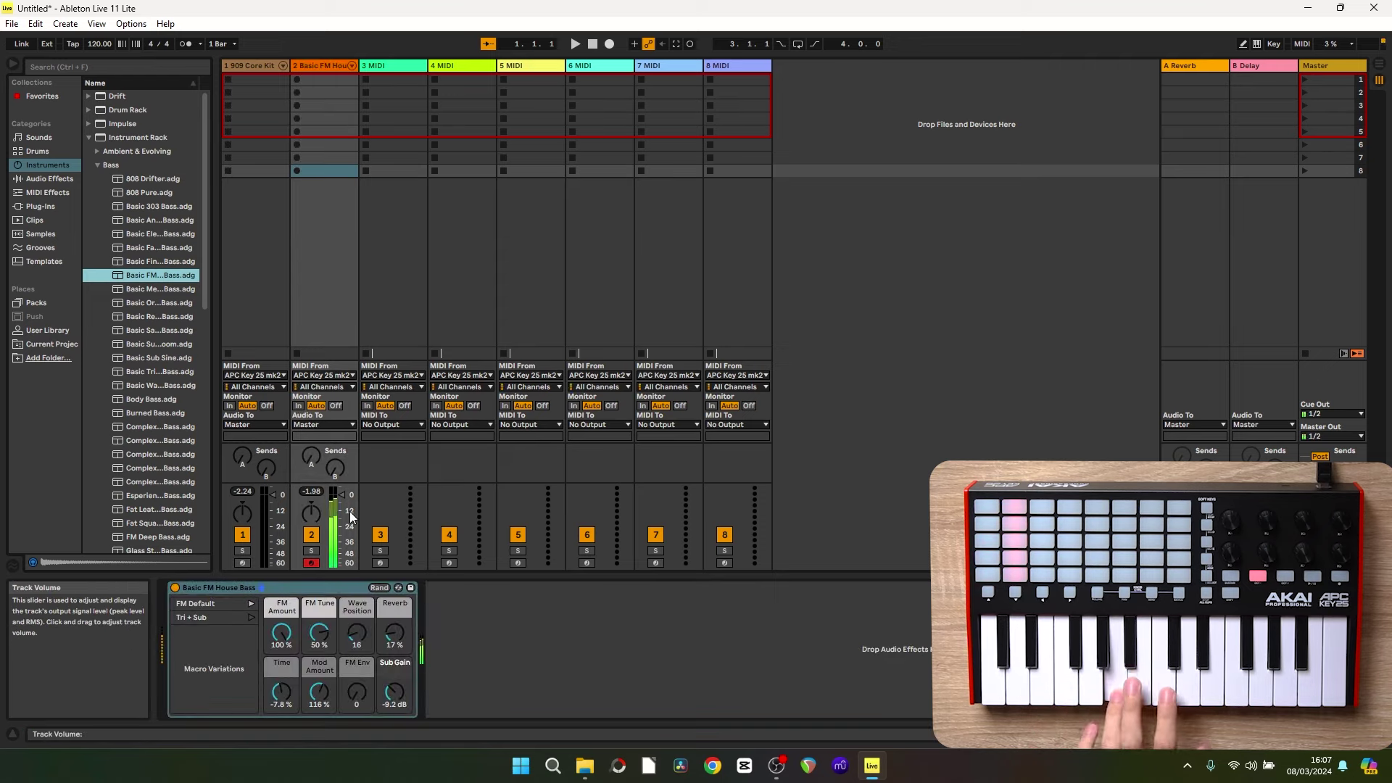
Audition the Piano & Keys presets and load E-Piano Floating onto the third MIDI track.
click(387, 67)
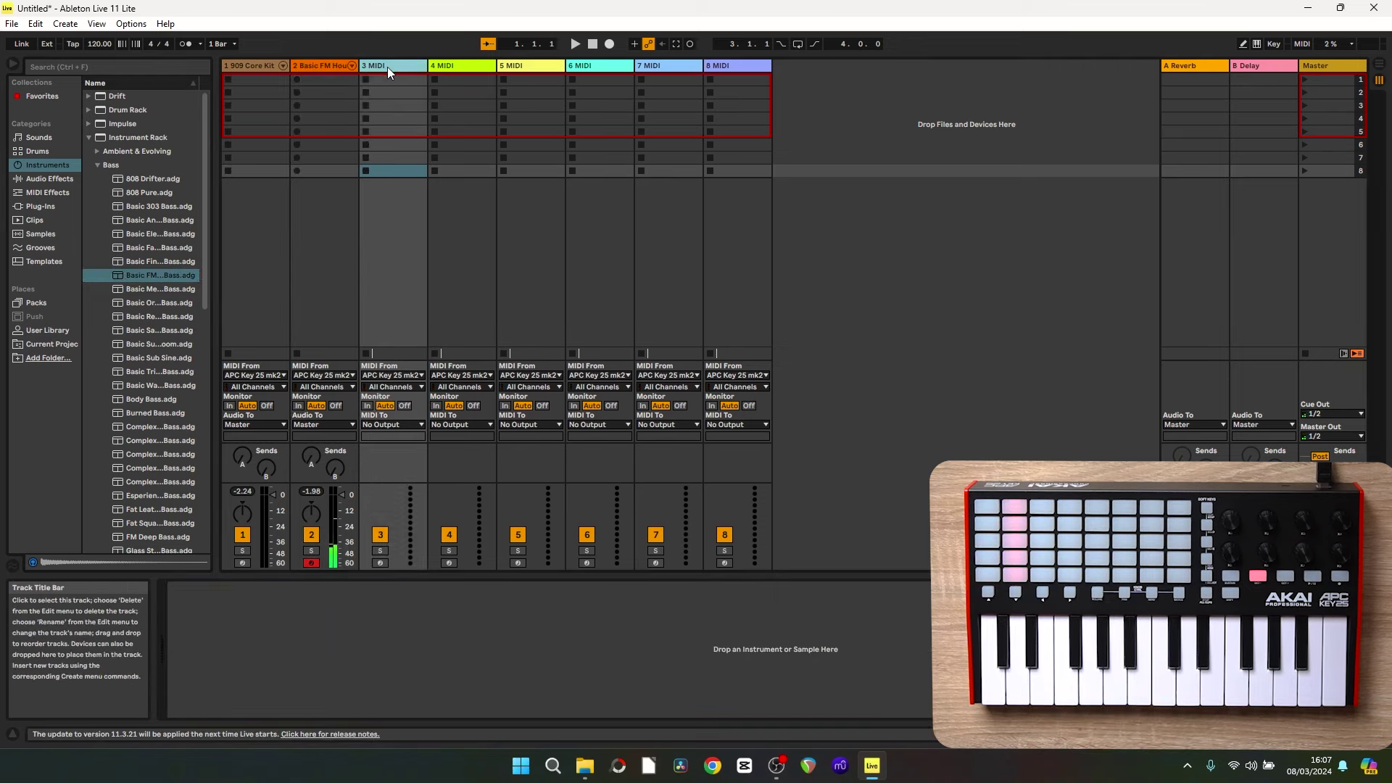
click(97, 166)
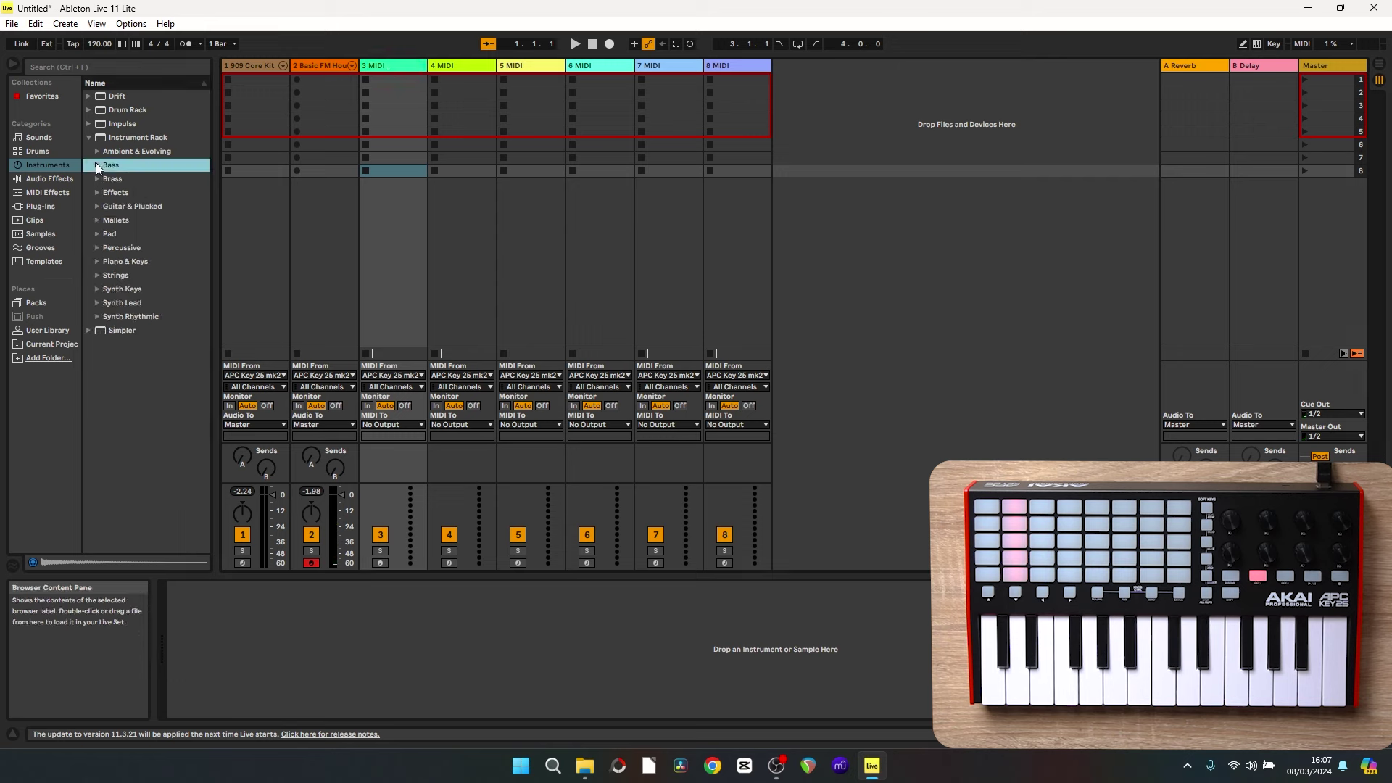
click(95, 260)
click(162, 291)
click(159, 302)
click(158, 316)
click(155, 330)
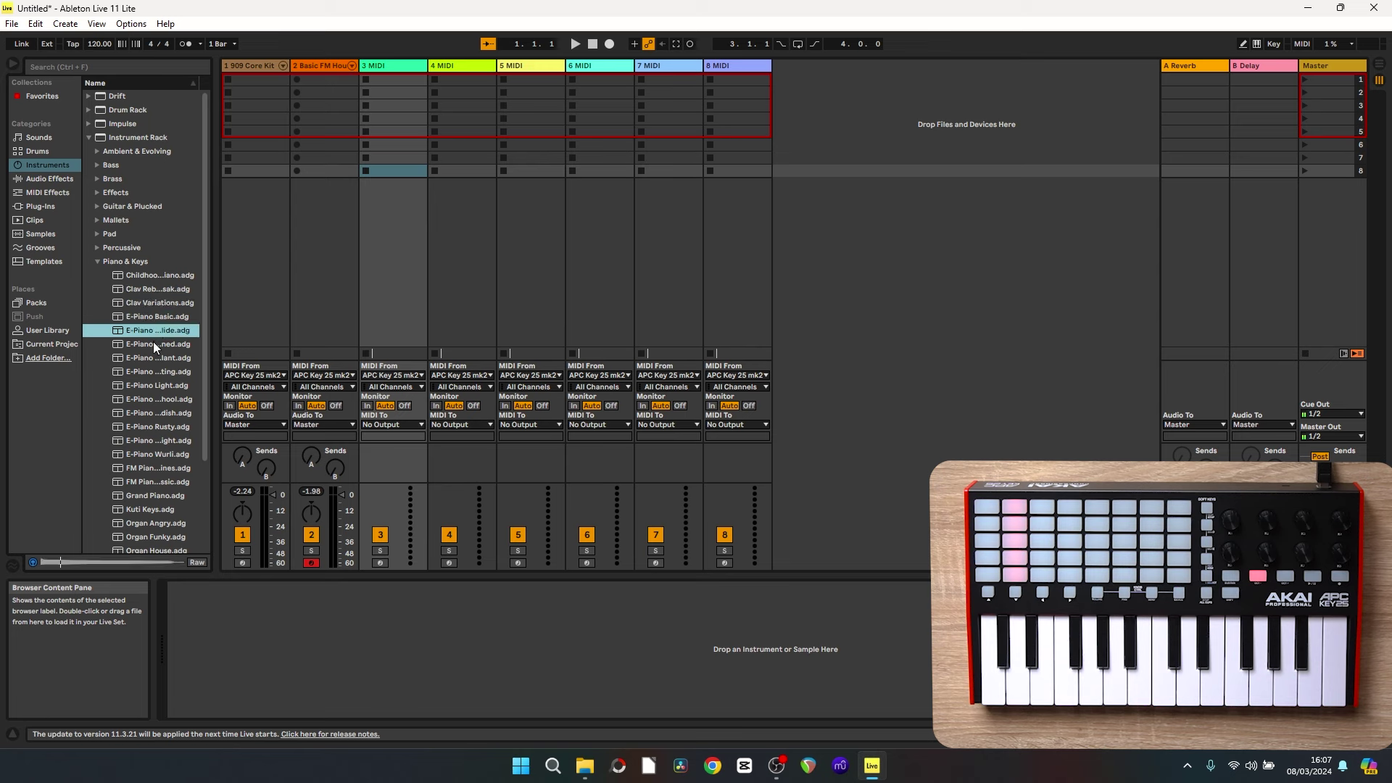
click(154, 344)
click(150, 358)
click(148, 371)
click(147, 385)
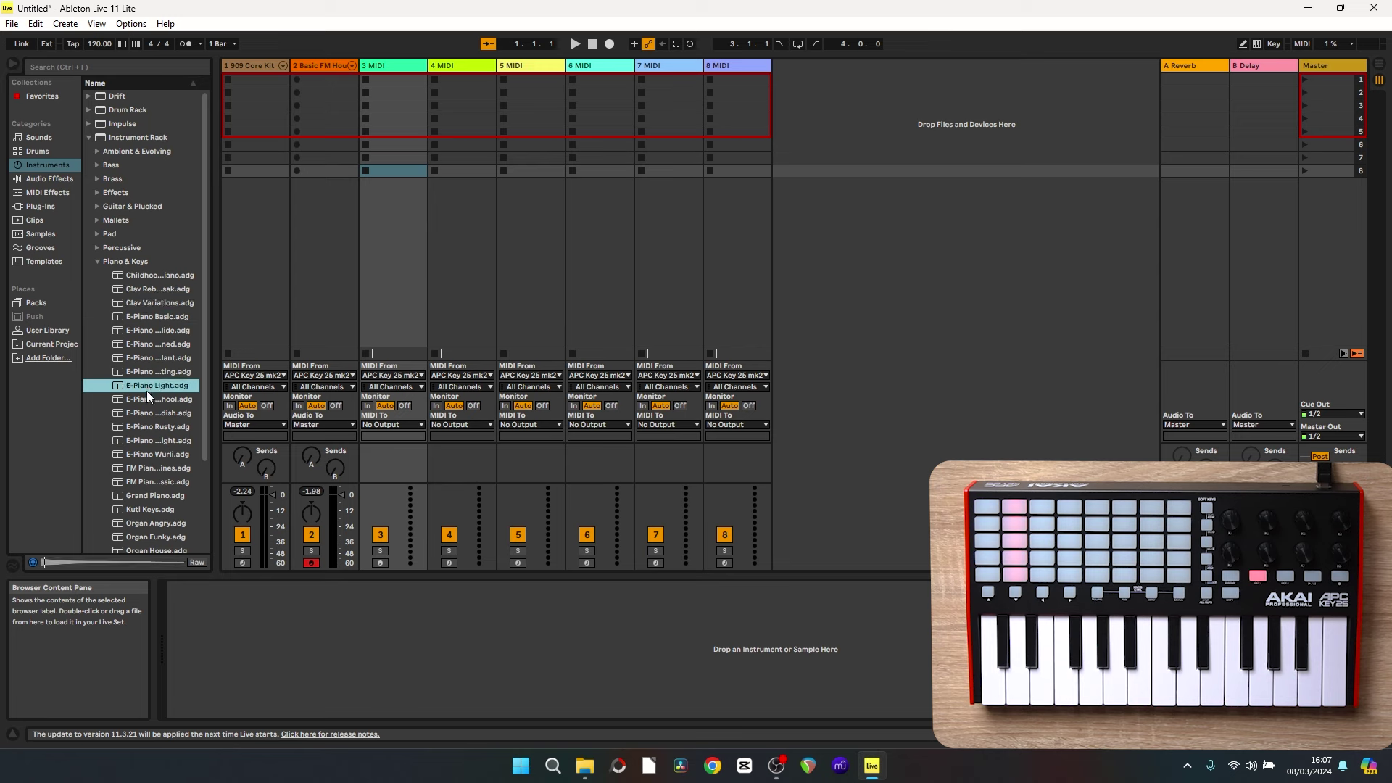
click(150, 371)
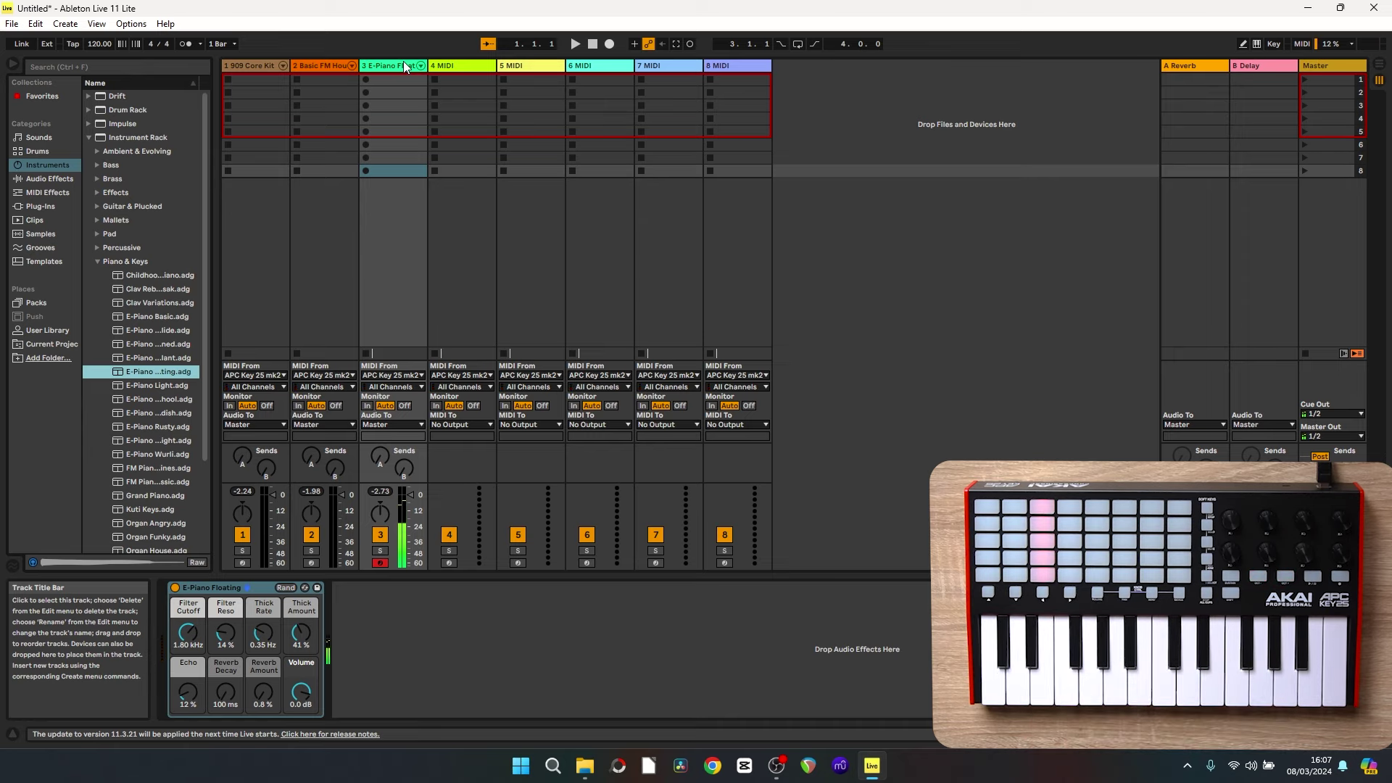
Audition the Strings presets of the Instrument Rack and load Cruiser Strings onto the fourth MIDI track.
click(451, 65)
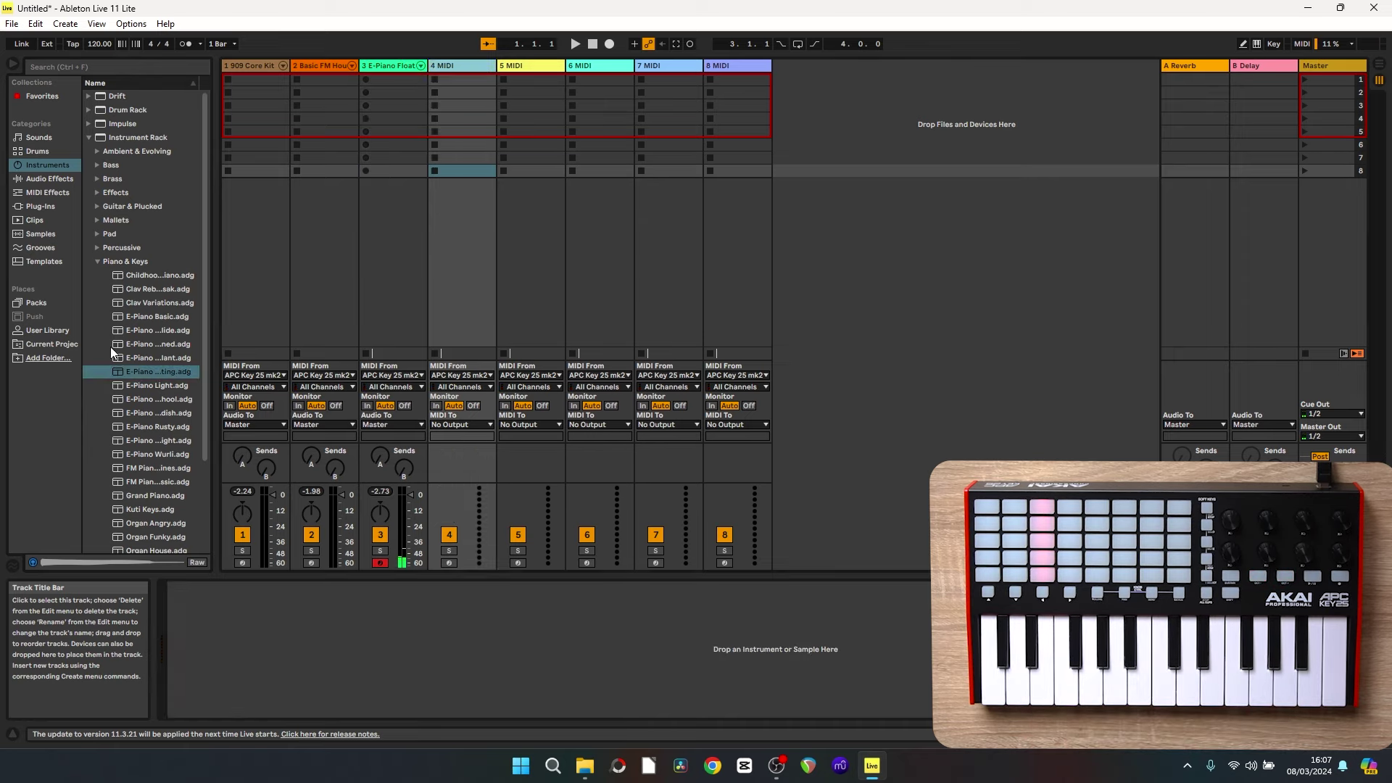
click(98, 261)
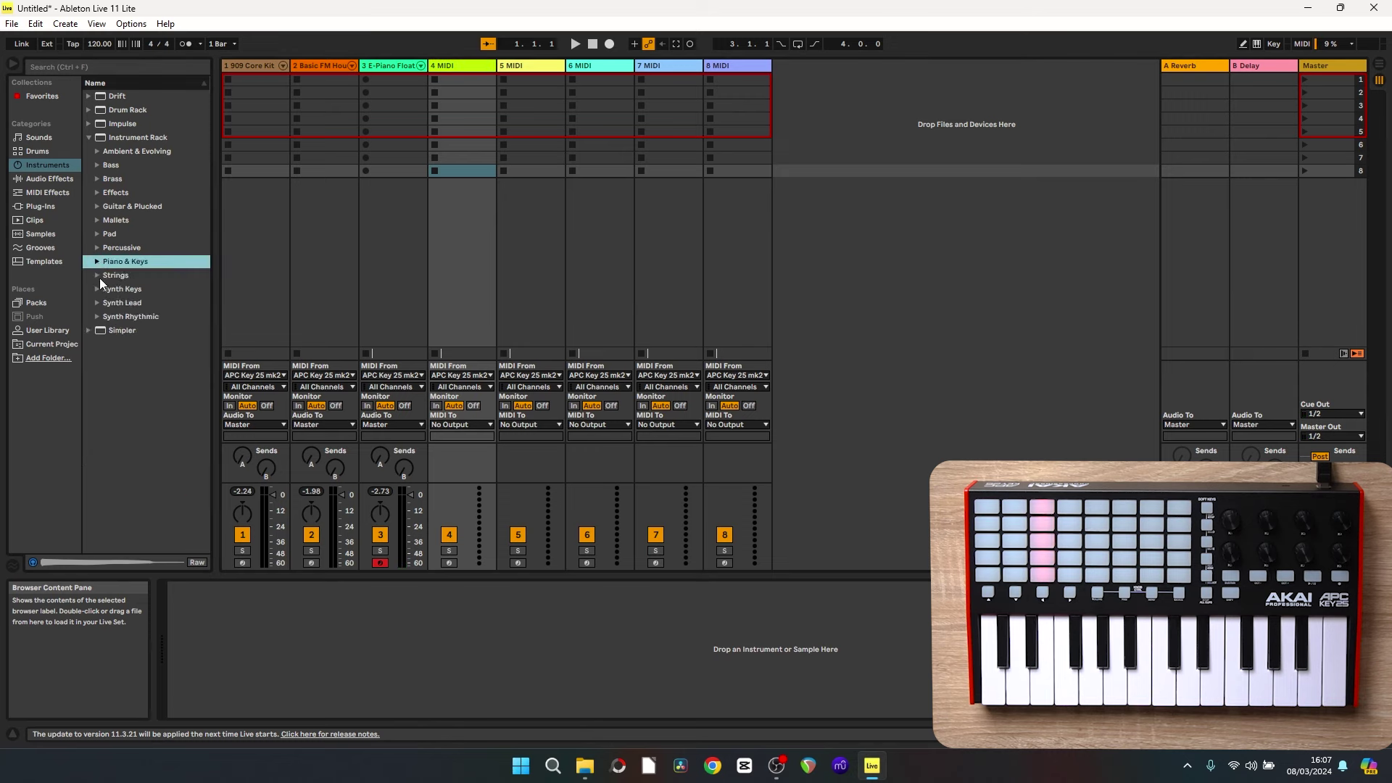
click(98, 276)
click(154, 290)
click(155, 303)
click(147, 317)
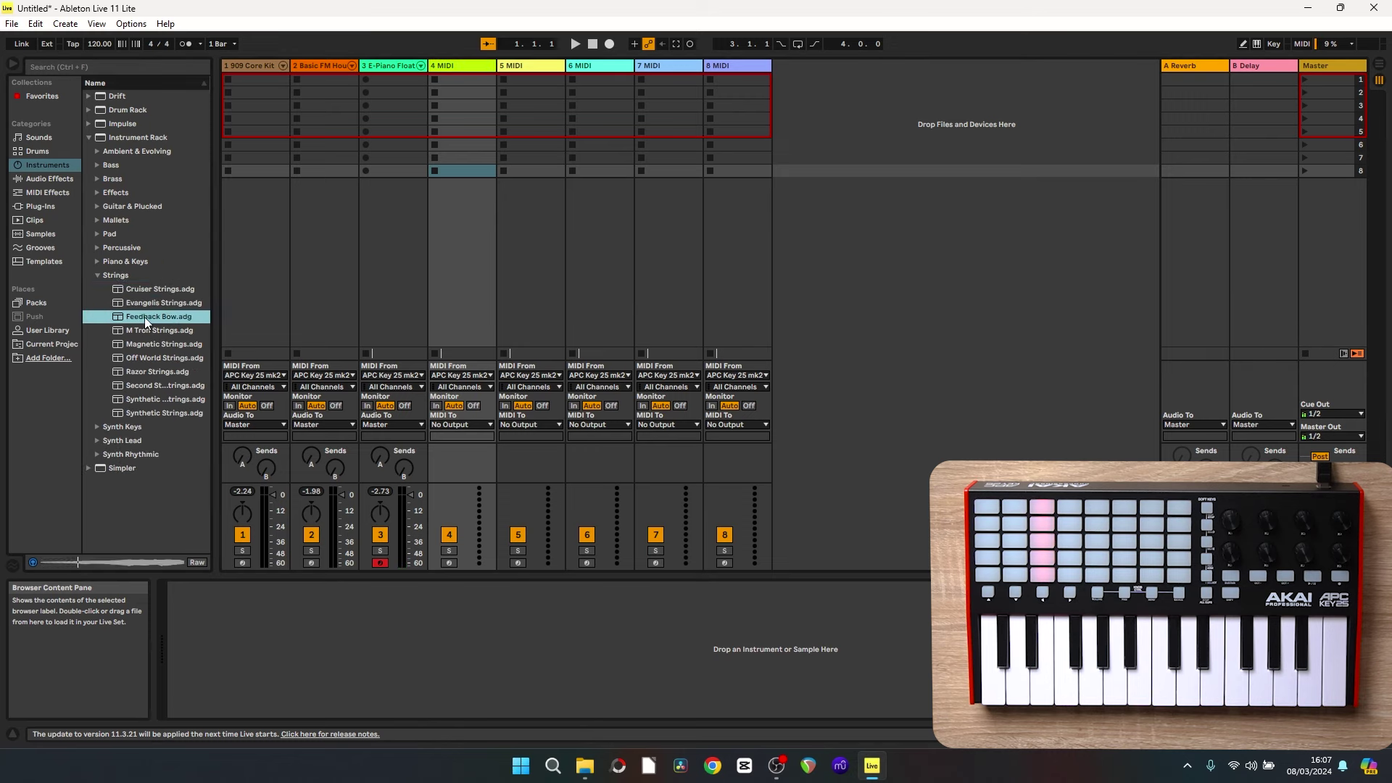
click(146, 330)
click(146, 344)
click(146, 354)
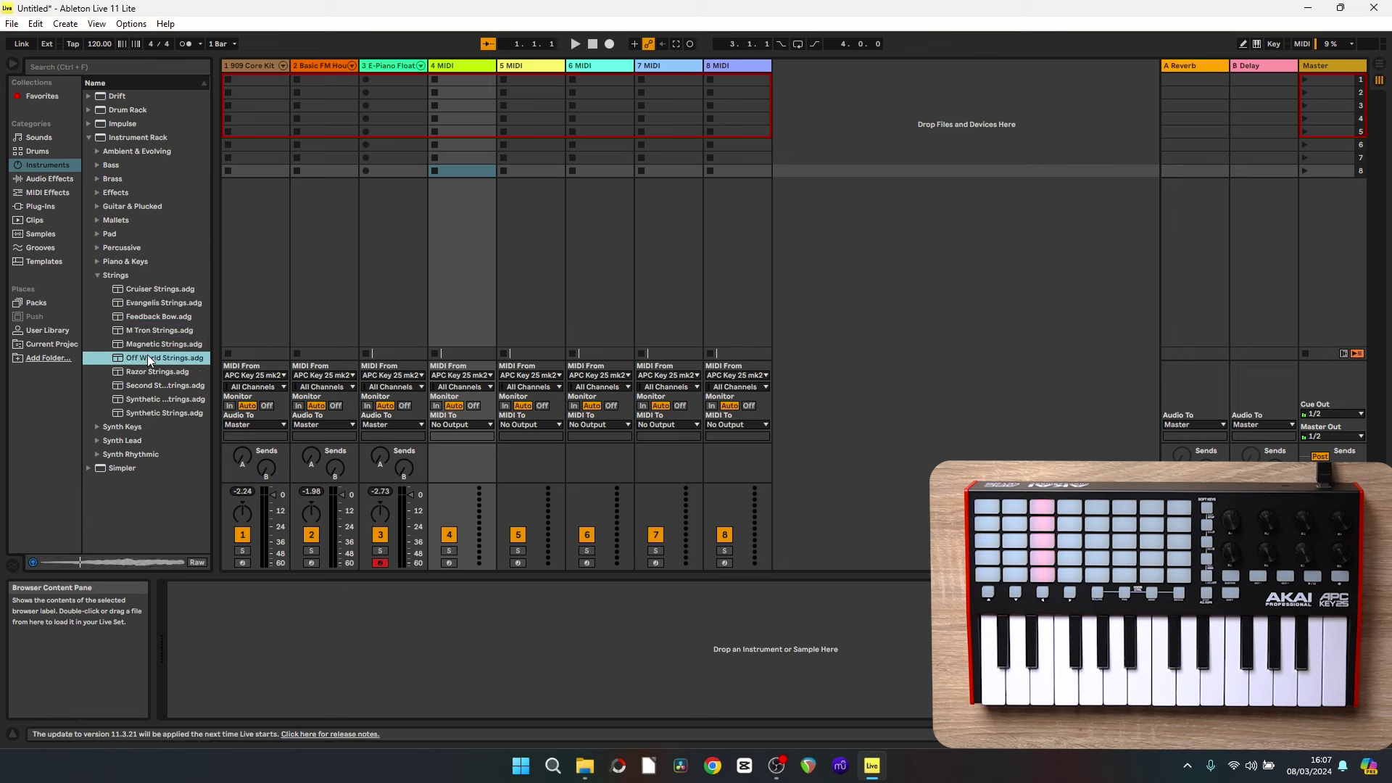
click(150, 371)
click(150, 385)
click(150, 400)
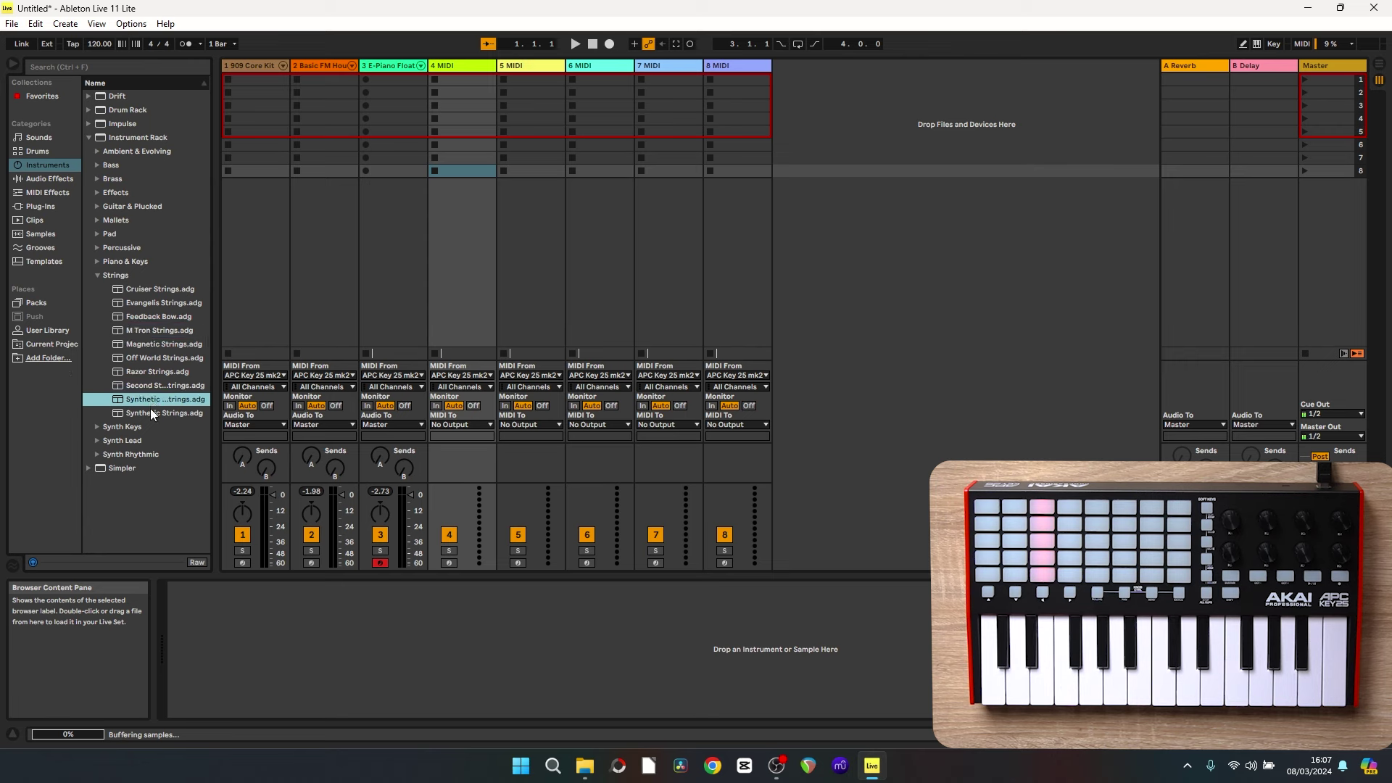
click(151, 411)
click(155, 288)
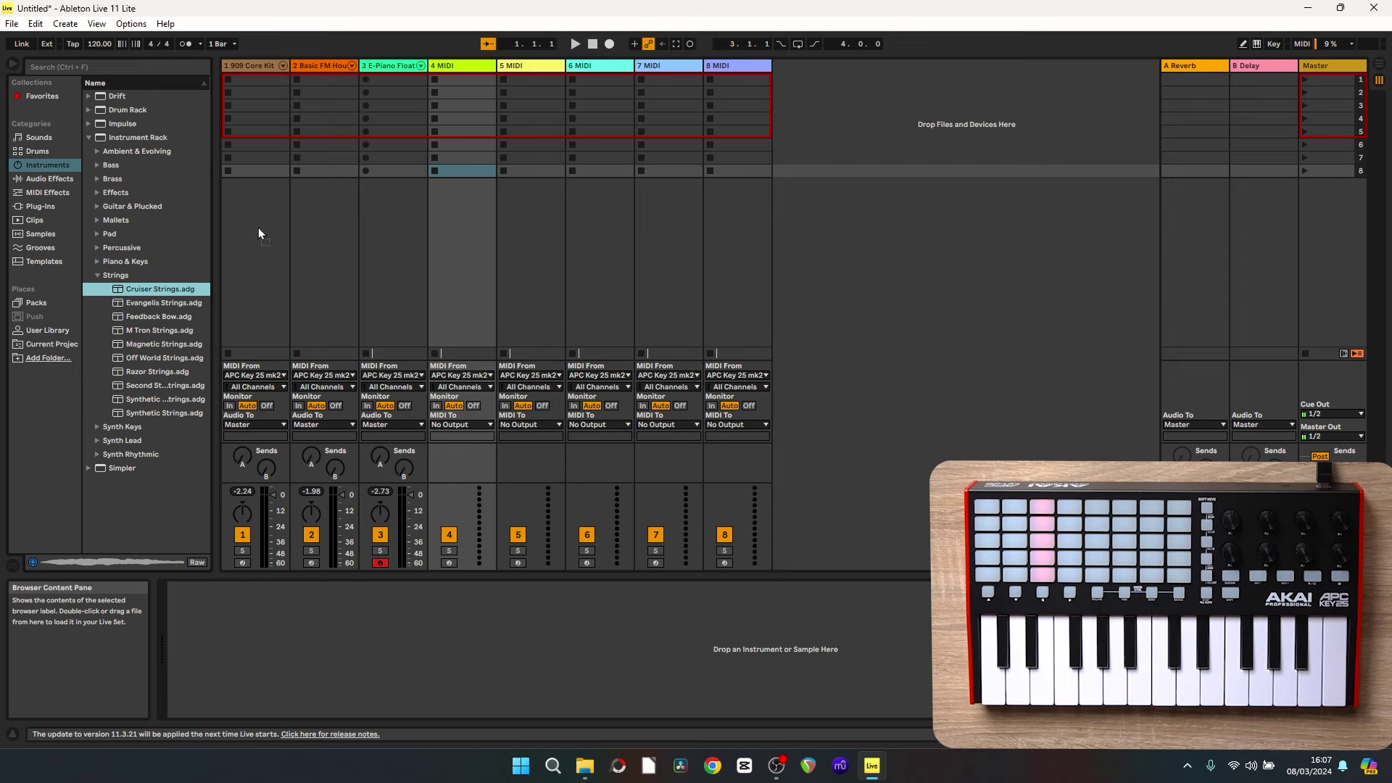
drag(450, 67, 451, 66)
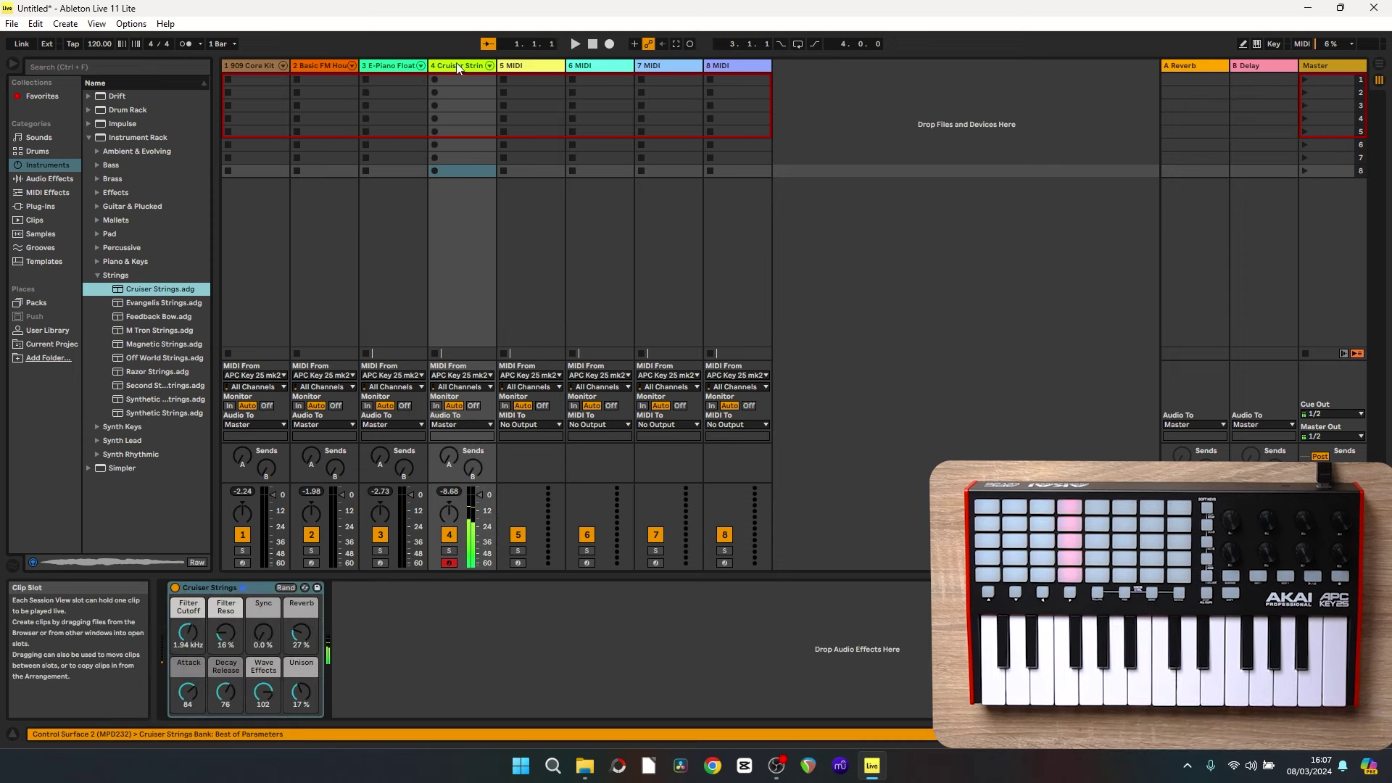
Audition the first Mallets presets and load Basic Bright Marimba onto the sixth MIDI track.
click(529, 66)
click(96, 275)
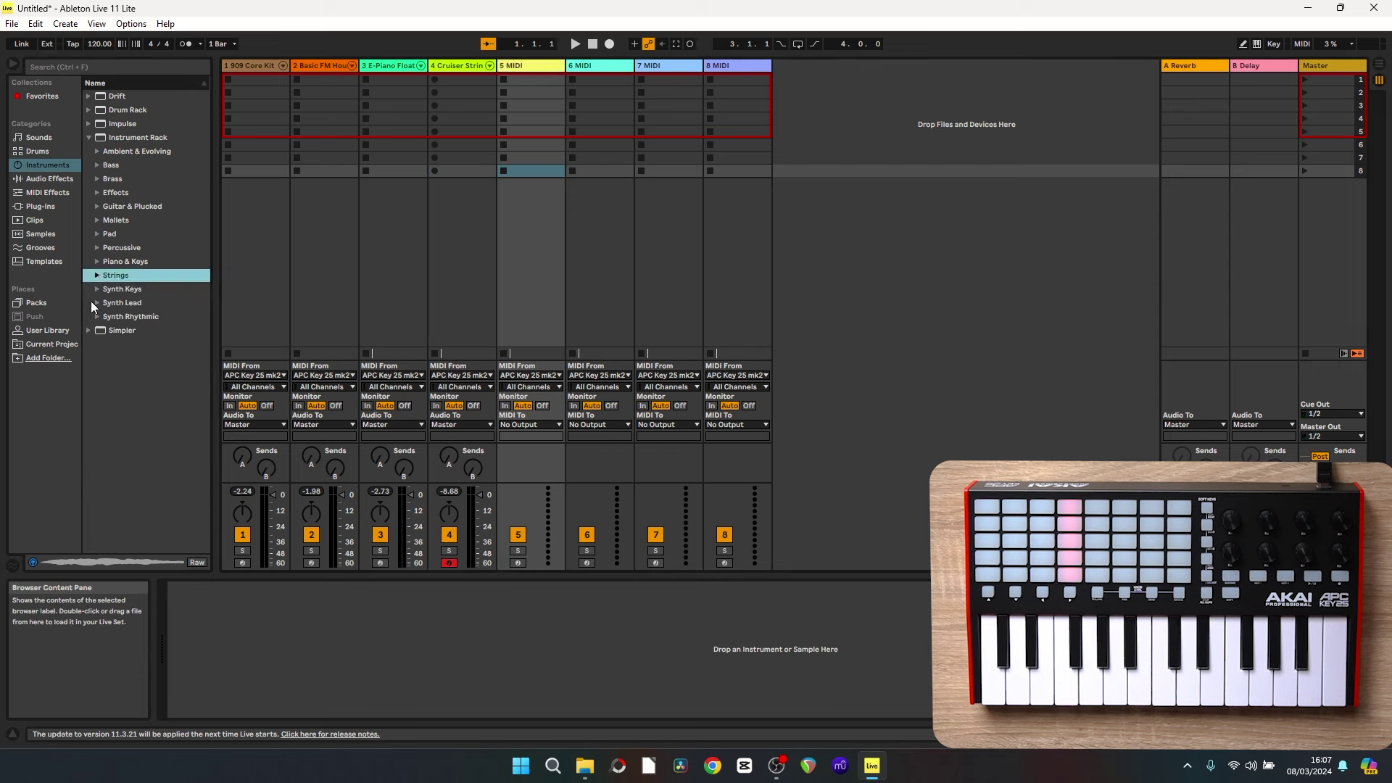
click(96, 222)
click(154, 235)
click(151, 251)
click(147, 262)
click(146, 274)
click(145, 287)
click(142, 303)
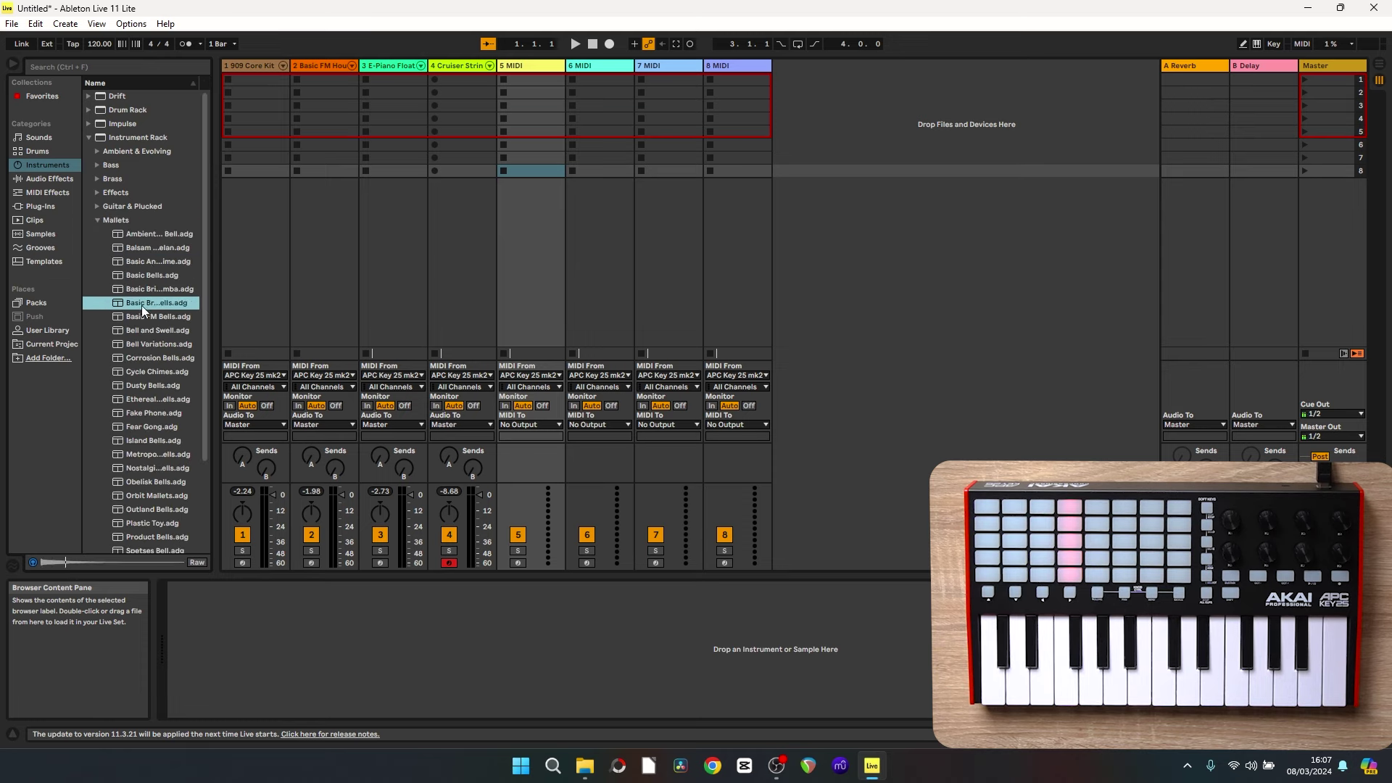
click(146, 288)
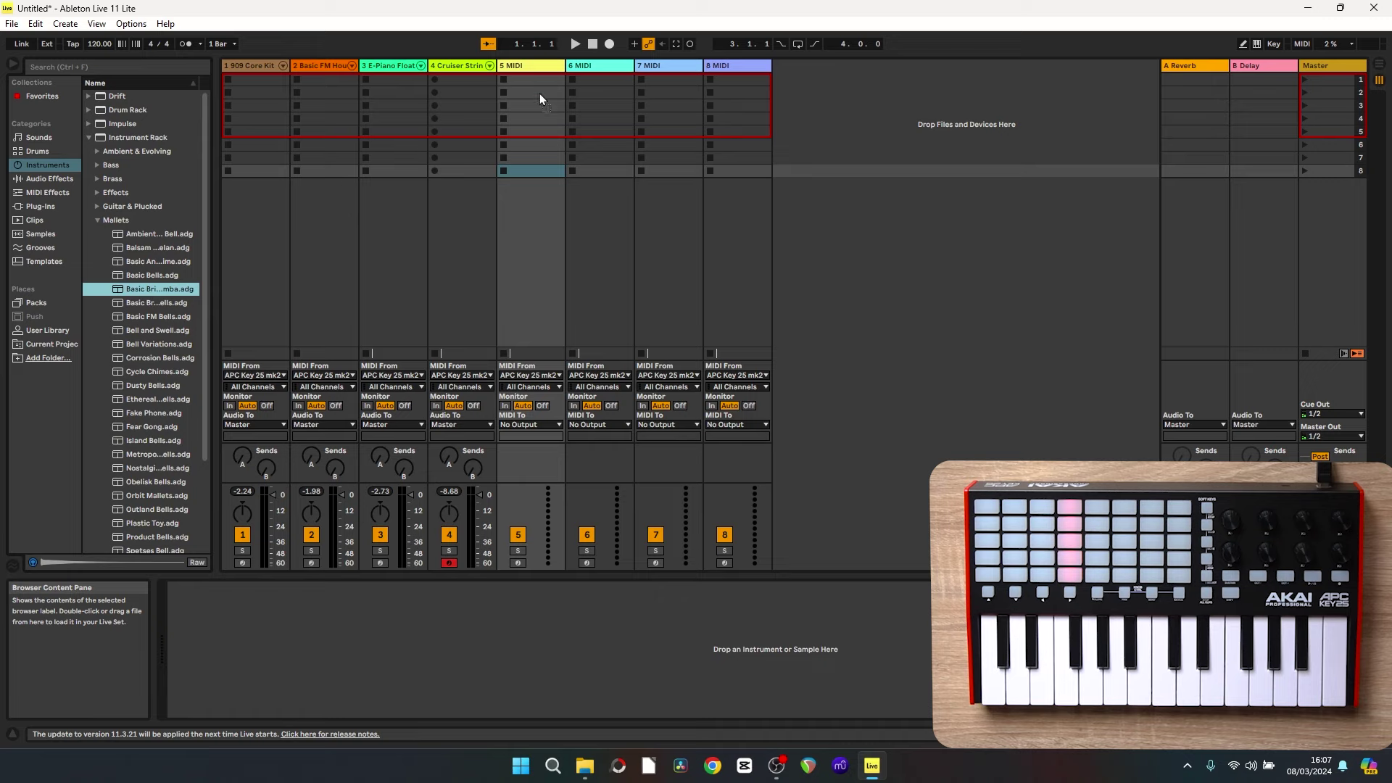
drag(539, 94, 593, 64)
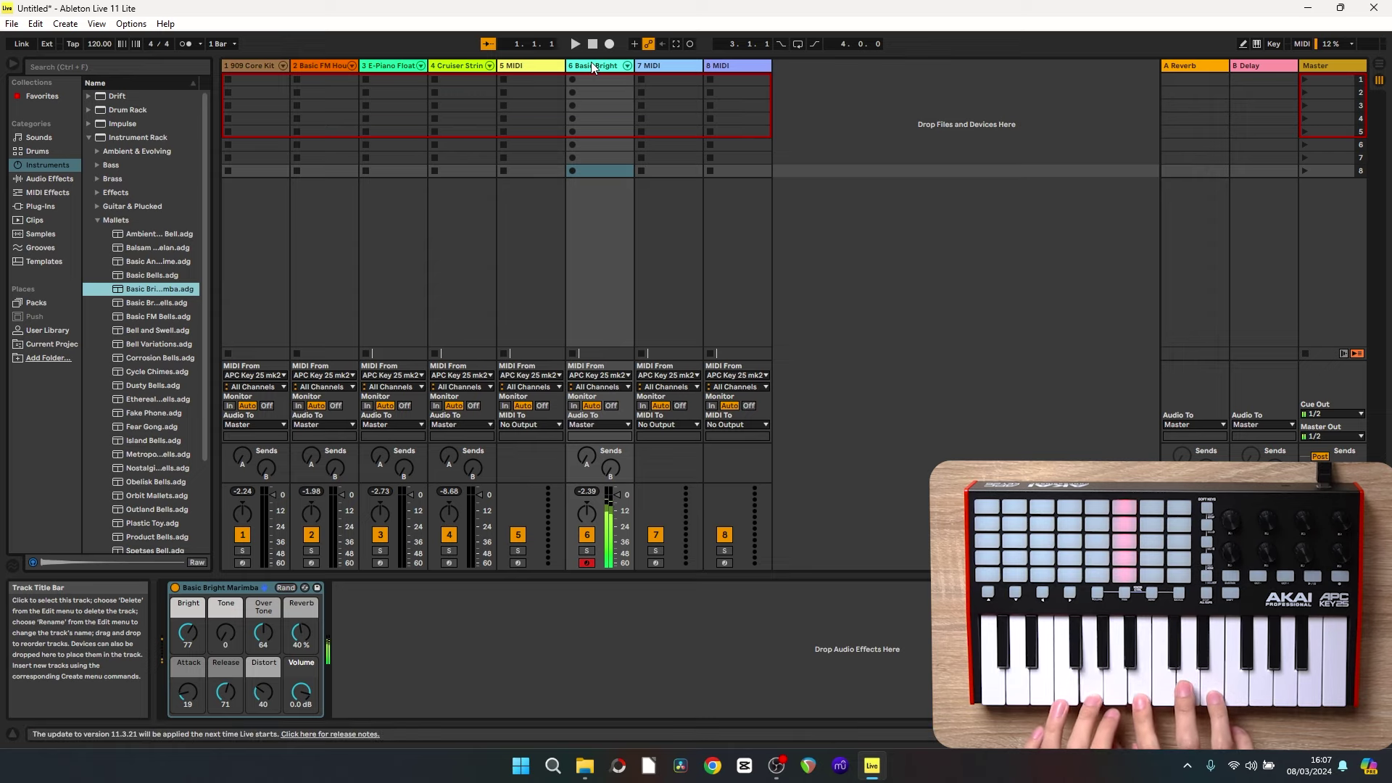
Audition Synth Lead presets from Badass Lead to Disto Lead and load Disto Lead onto the seventh MIDI track.
click(666, 65)
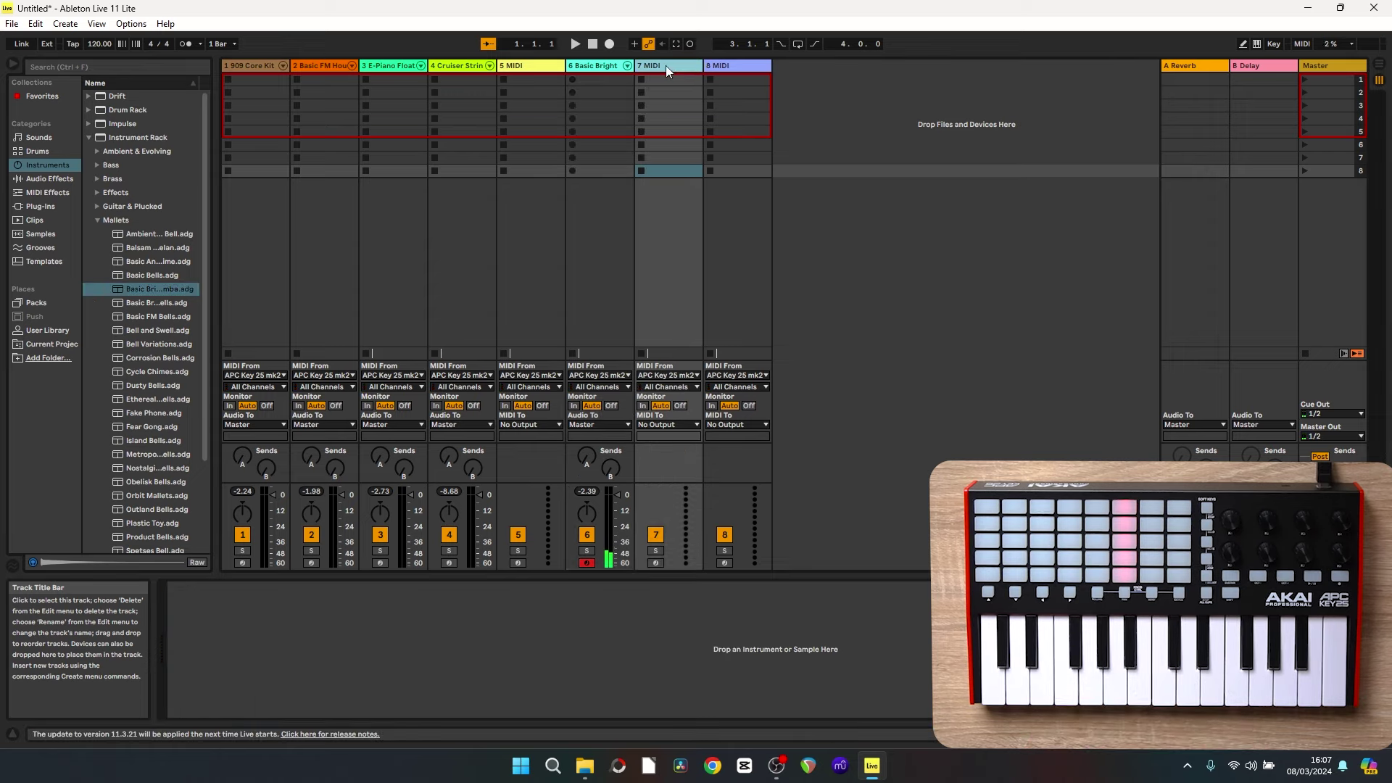
click(97, 219)
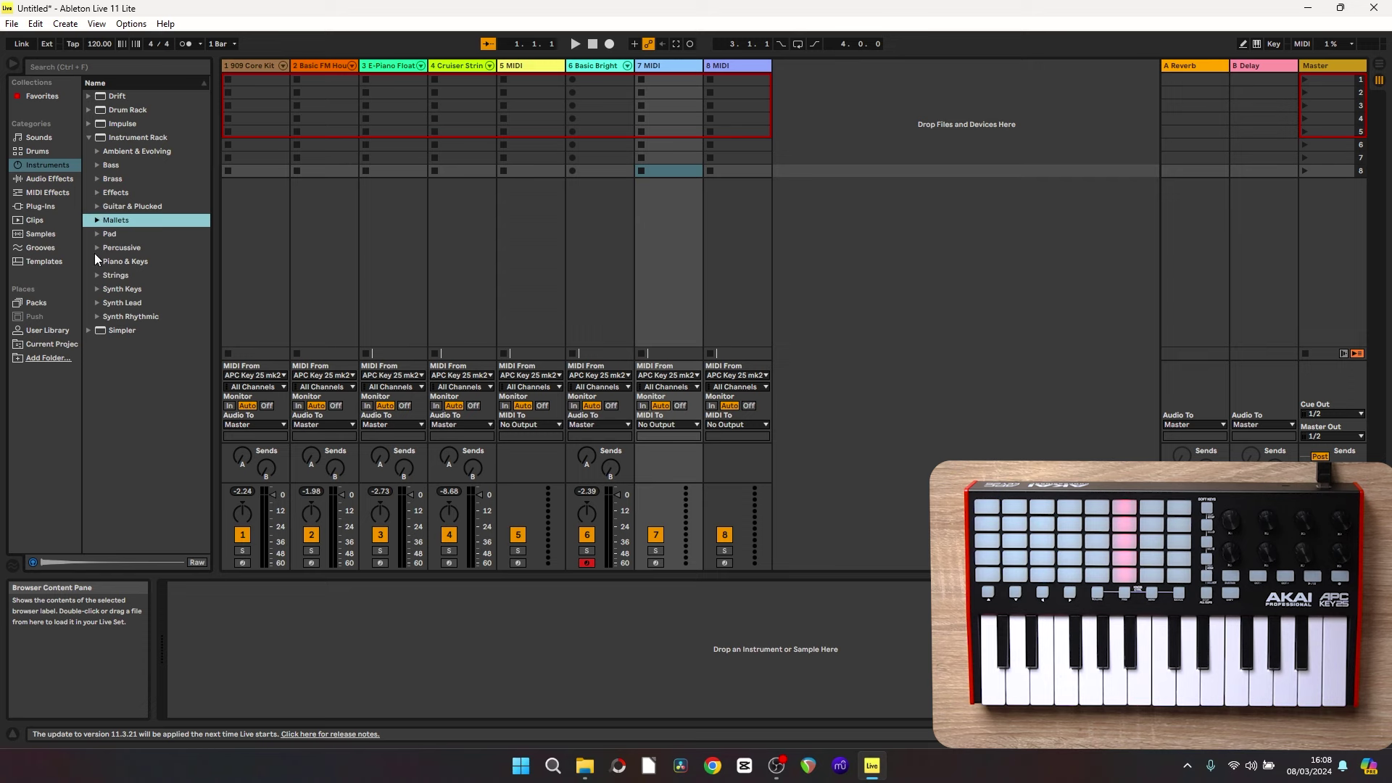
click(98, 302)
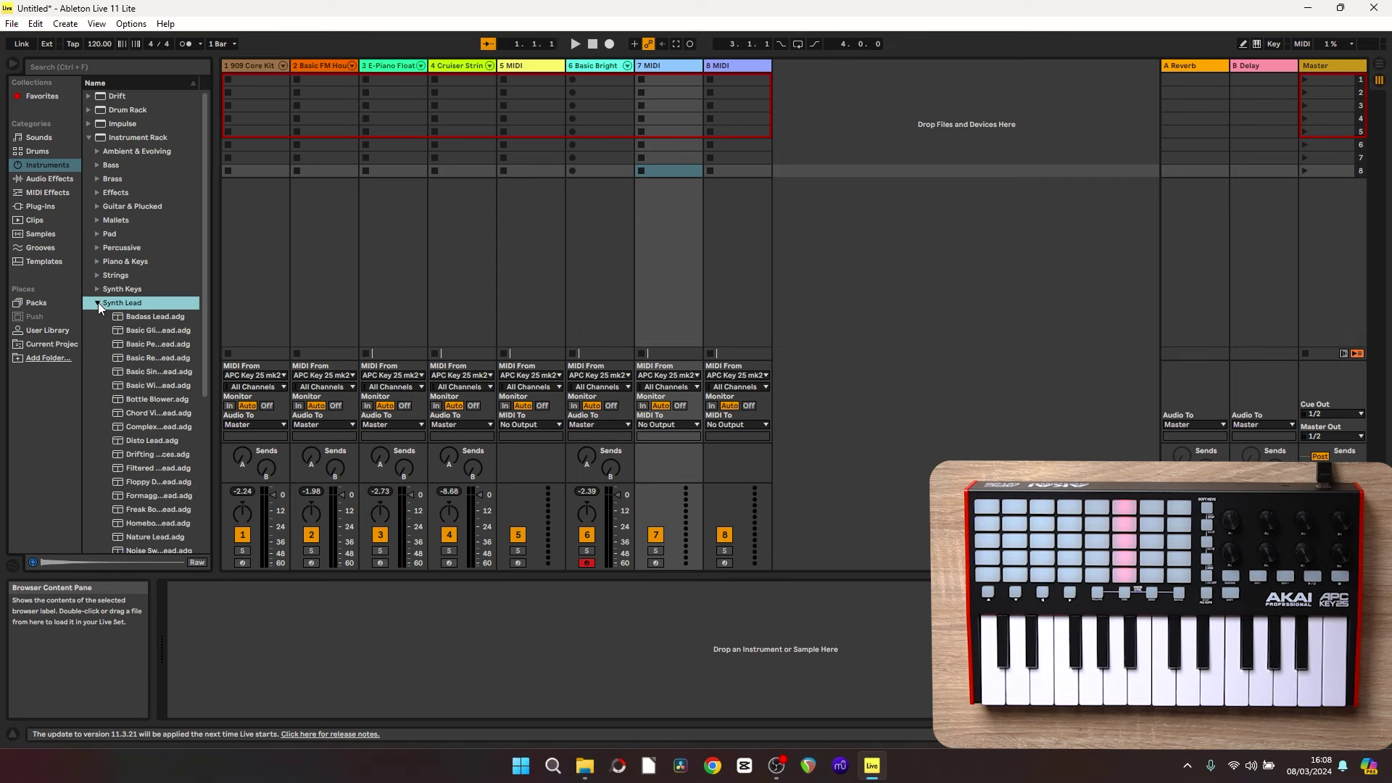
click(159, 316)
click(156, 329)
click(153, 343)
click(150, 357)
click(148, 371)
click(148, 385)
click(154, 400)
click(158, 413)
click(154, 428)
click(154, 441)
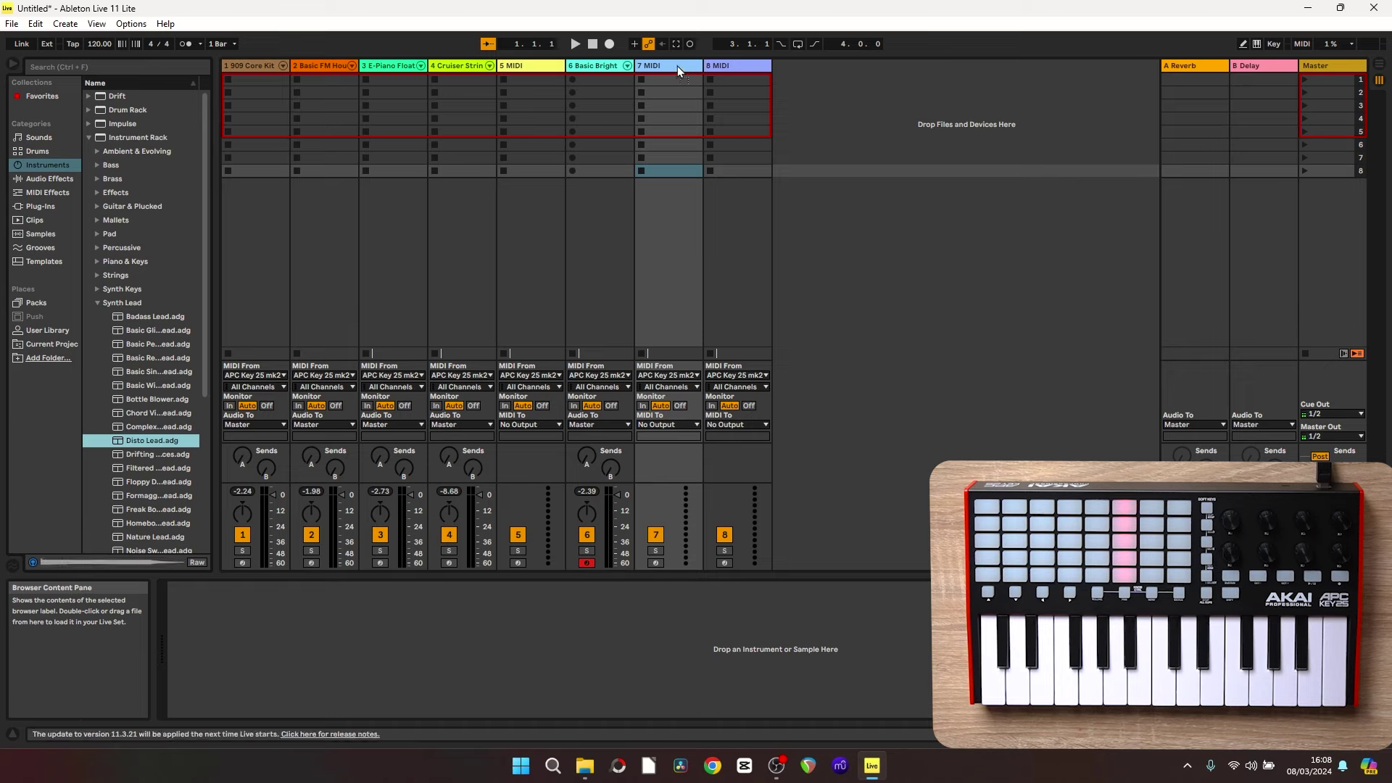
drag(677, 67, 677, 64)
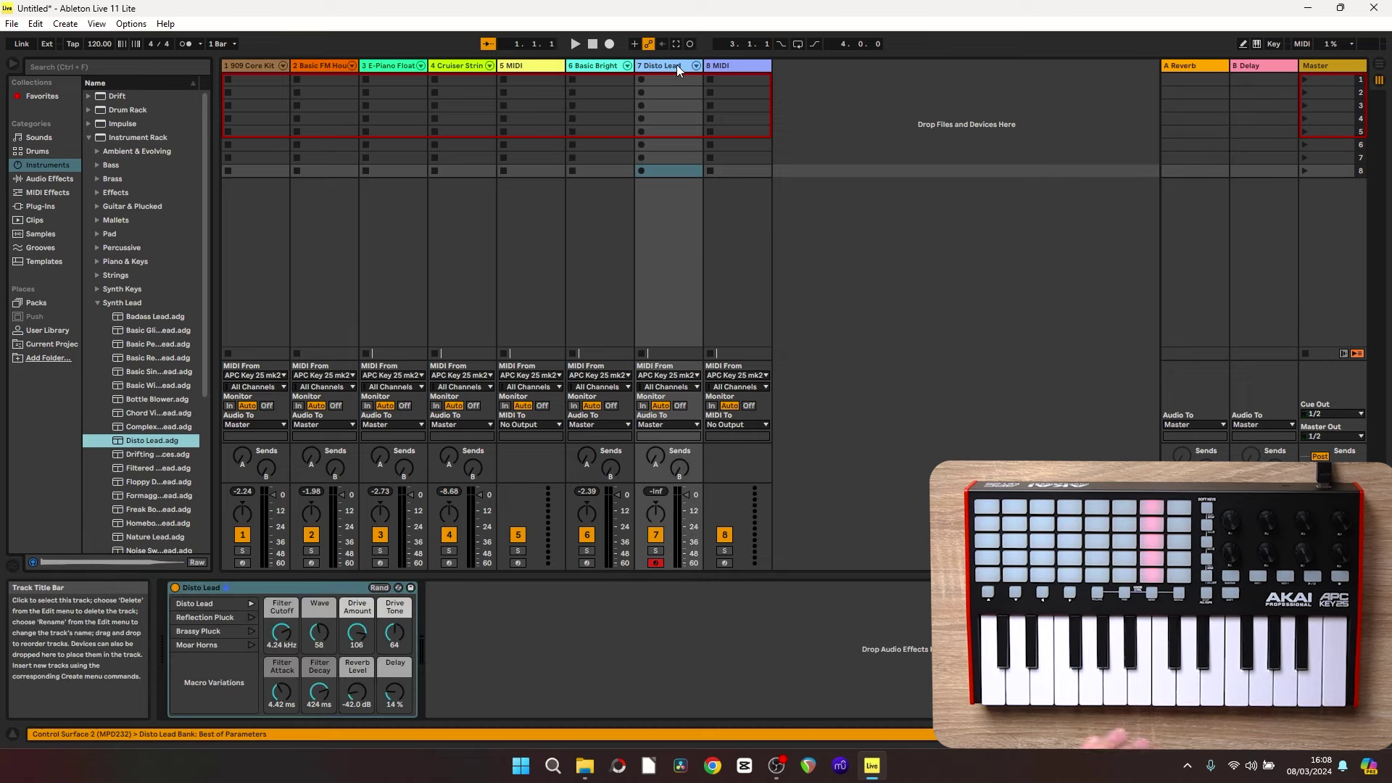
Set the 909 Core Kit track's color to dark magenta and the Basic FM House Bass track's color to blue.
click(268, 64)
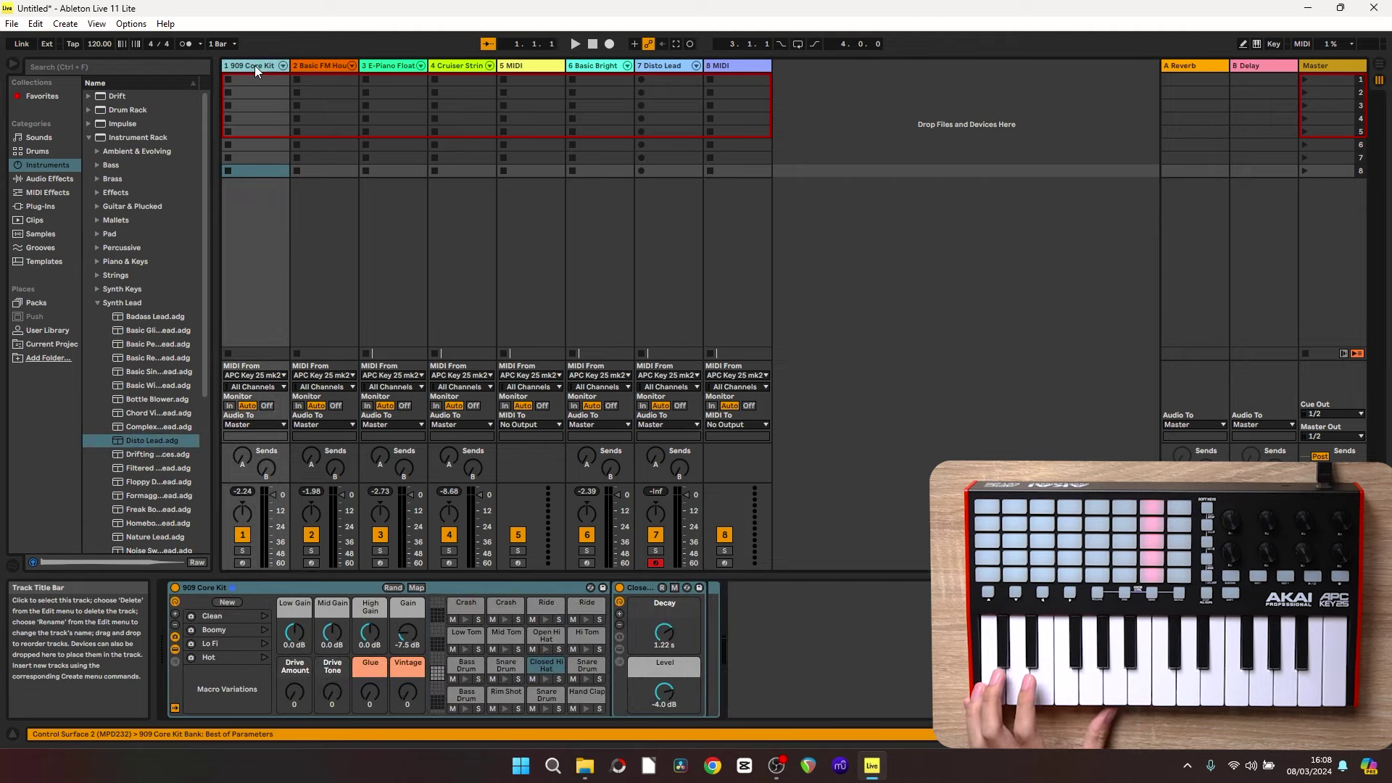
right_click(254, 67)
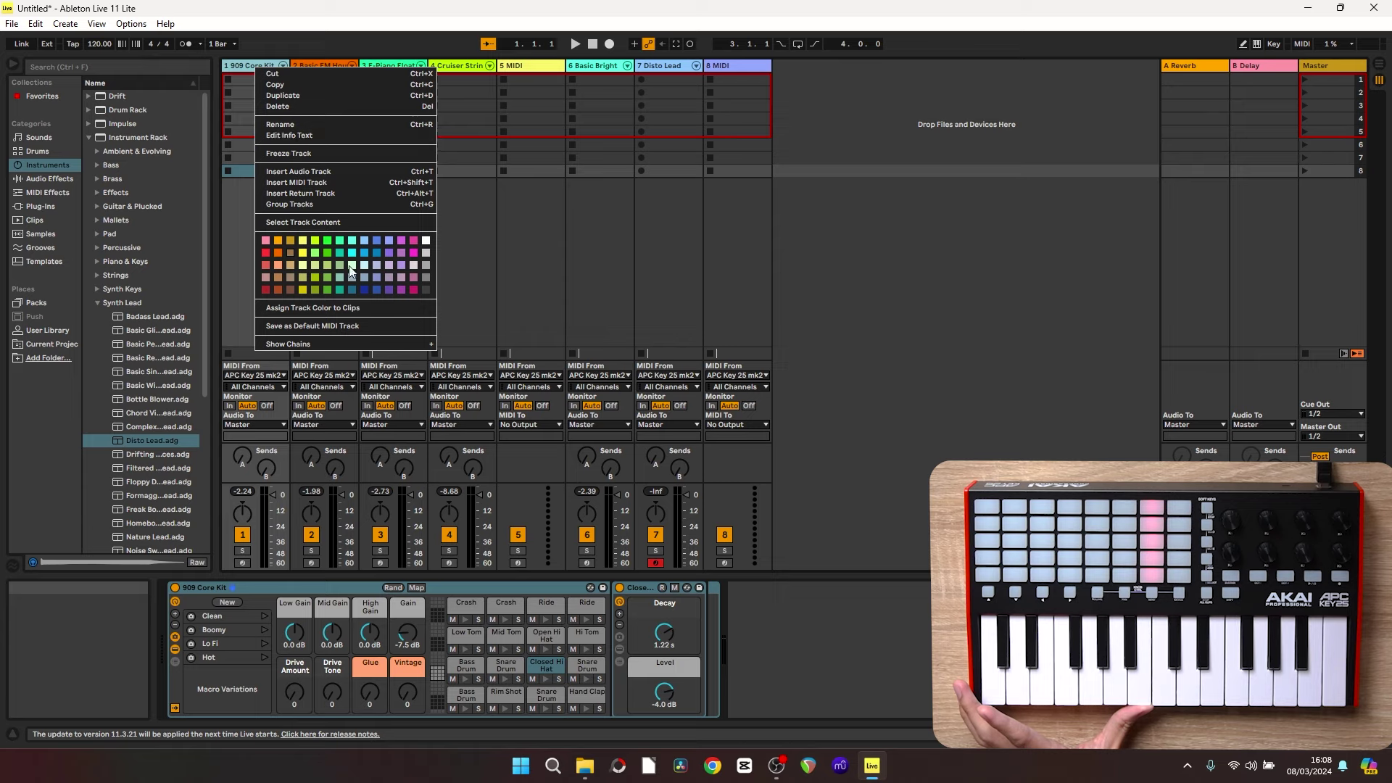
click(415, 290)
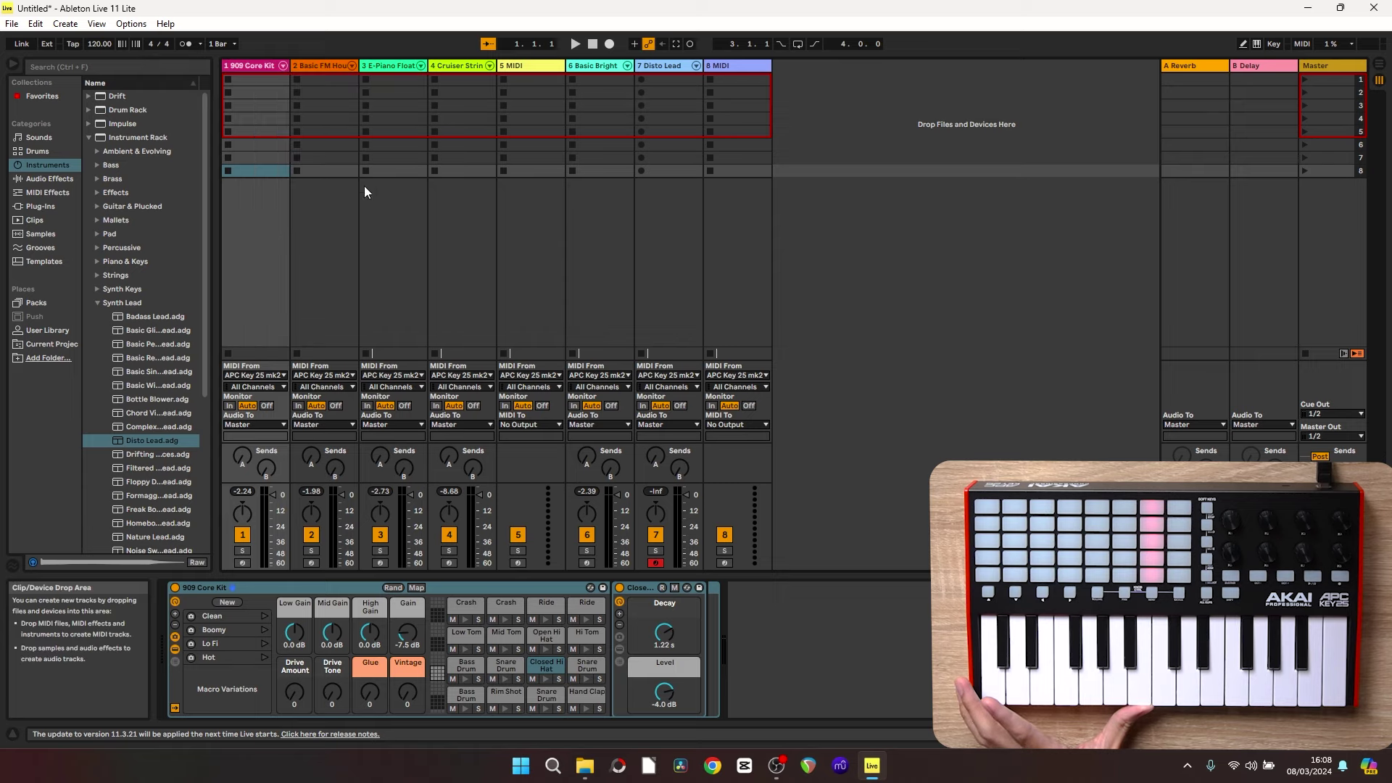
click(330, 69)
right_click(325, 67)
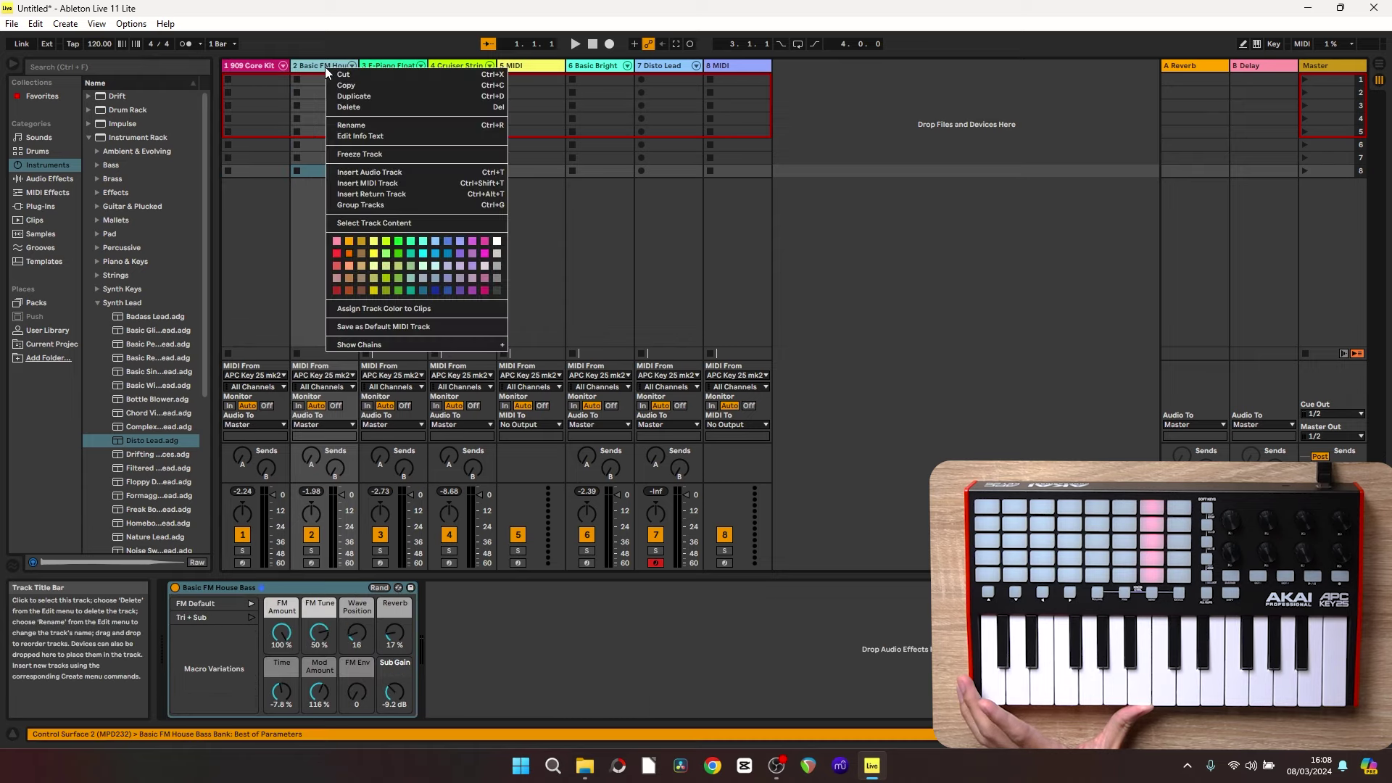
click(450, 242)
Set the E-Piano Floating track's color to lime green and the Cruiser Strings track's color to green.
right_click(383, 64)
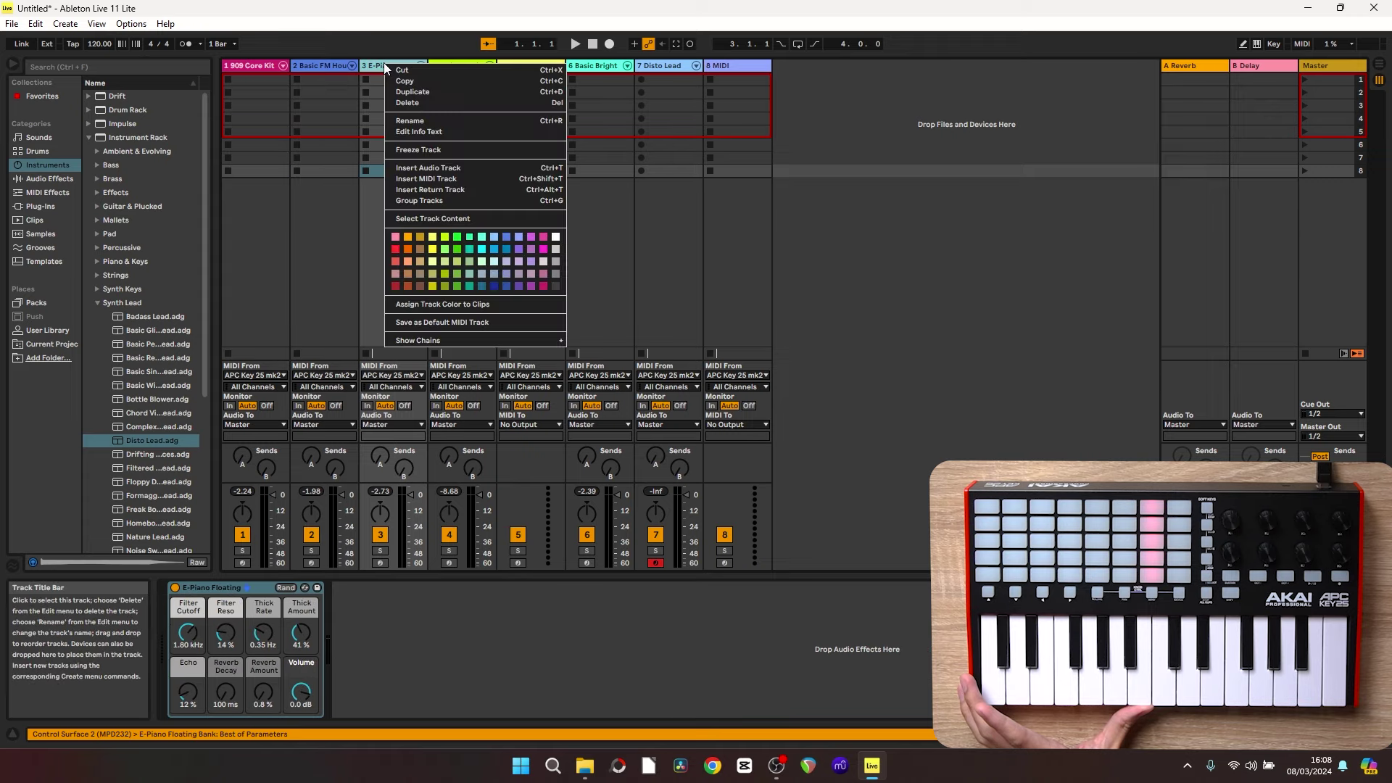
click(445, 250)
right_click(464, 68)
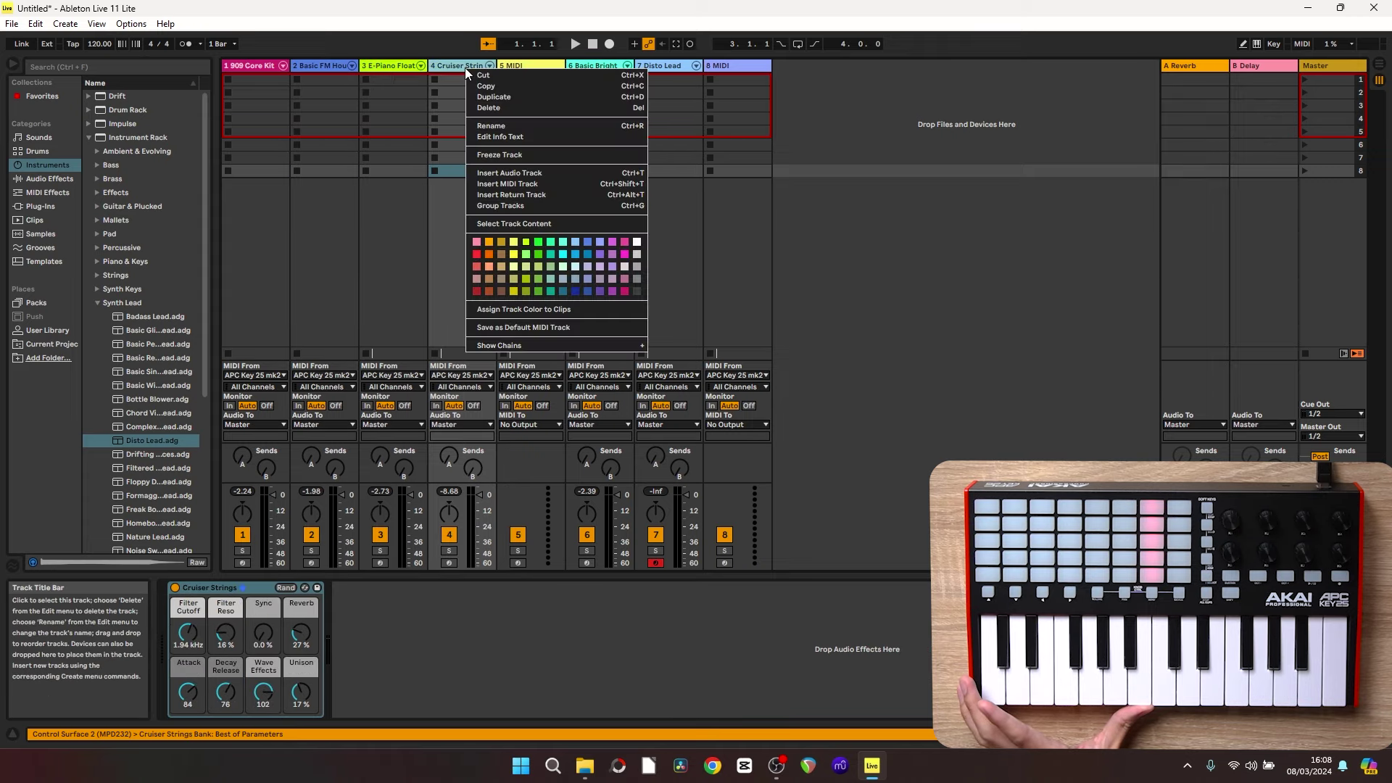
click(540, 256)
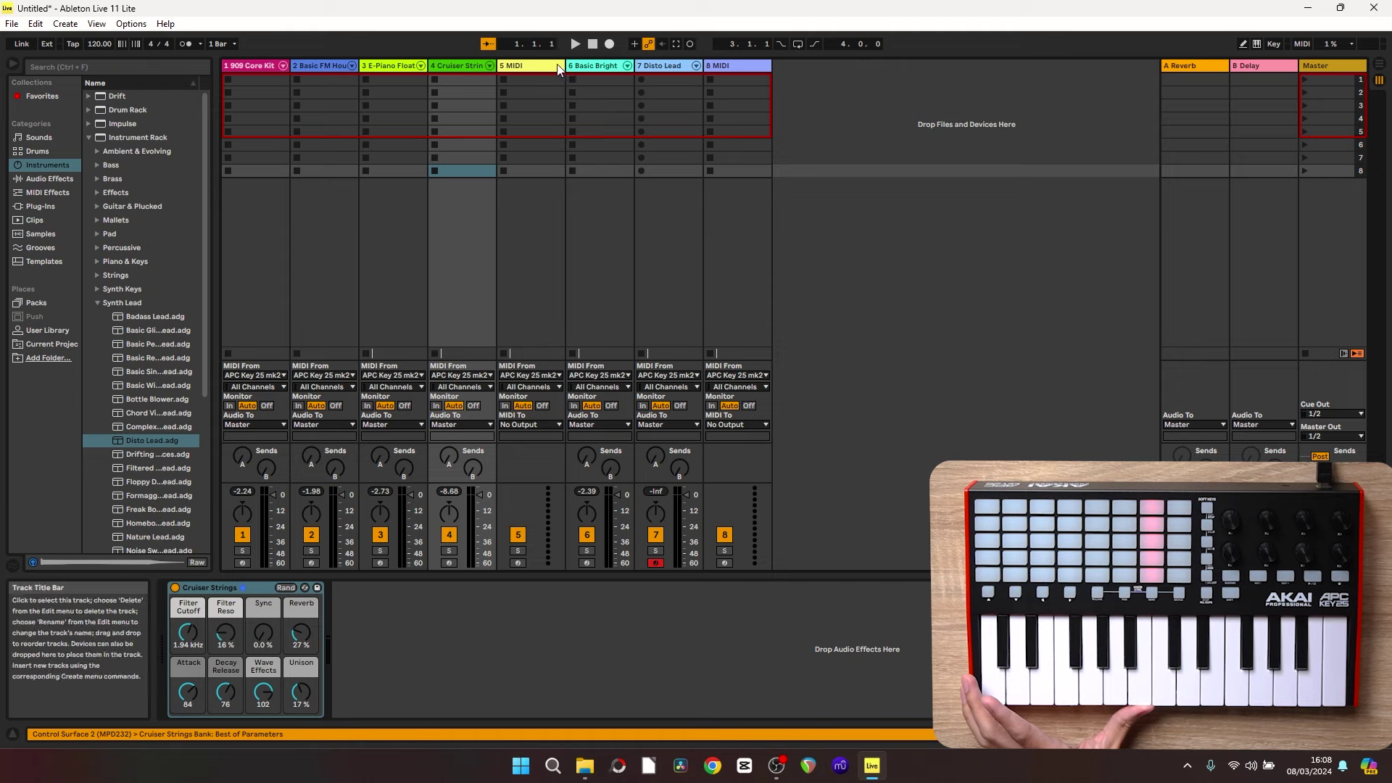
Set the fifth MIDI track's color to orange and the Basic Bright Marimba track's color to purple.
click(537, 64)
right_click(537, 62)
click(563, 245)
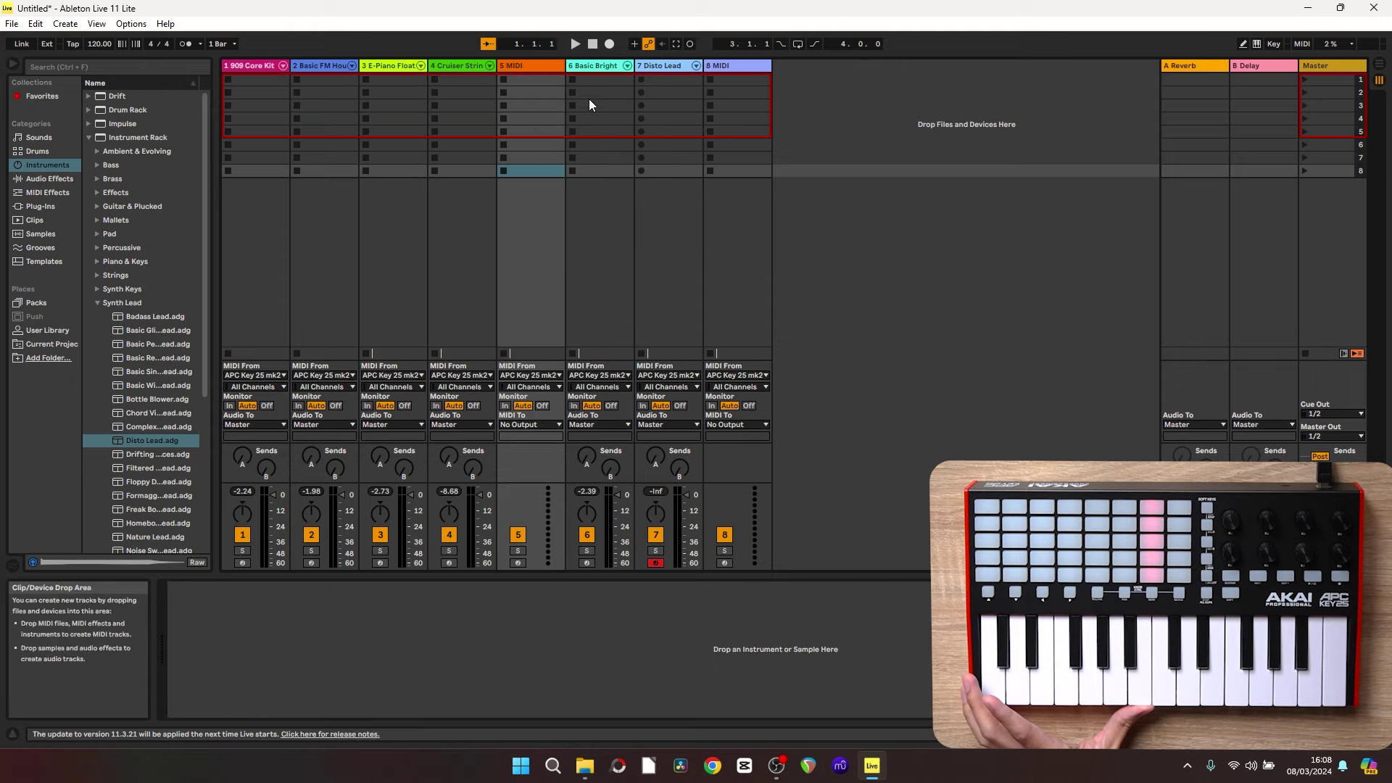
right_click(602, 63)
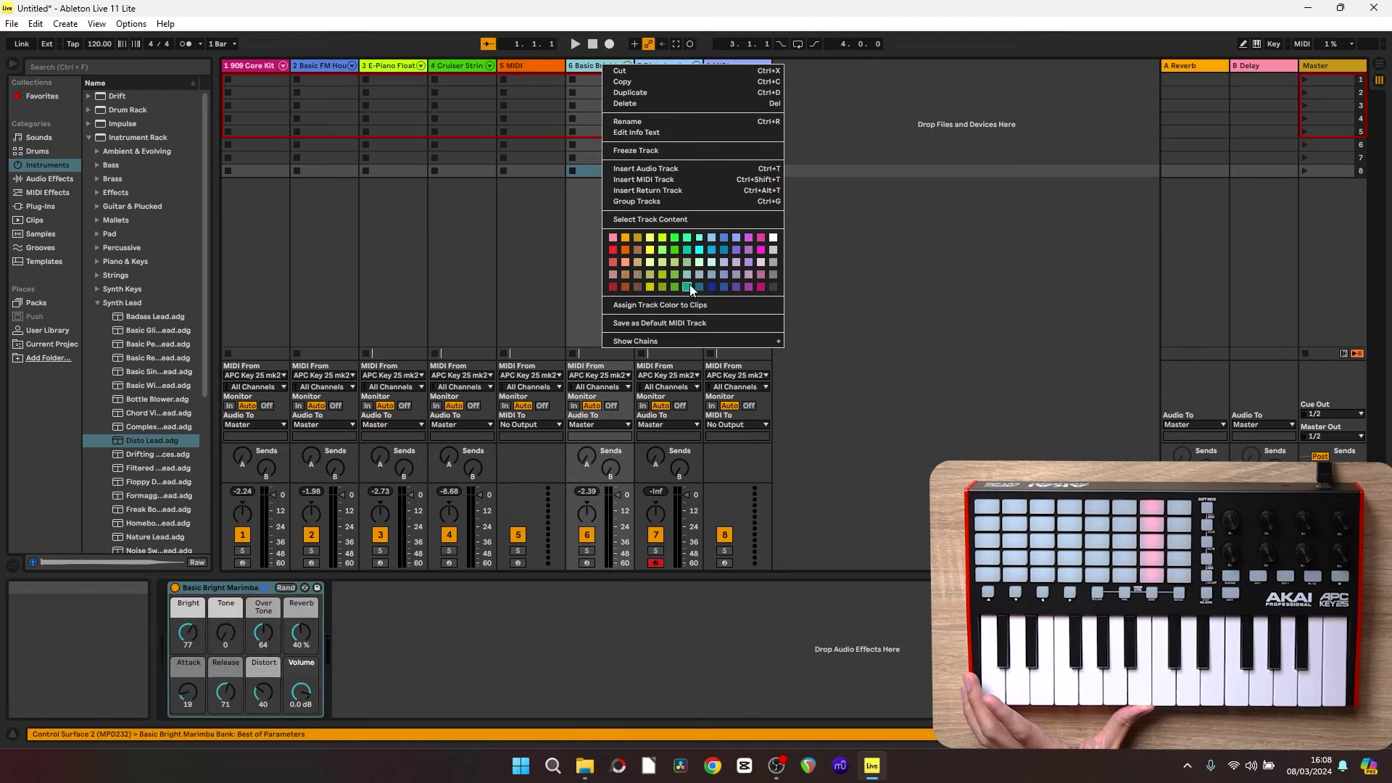
click(760, 254)
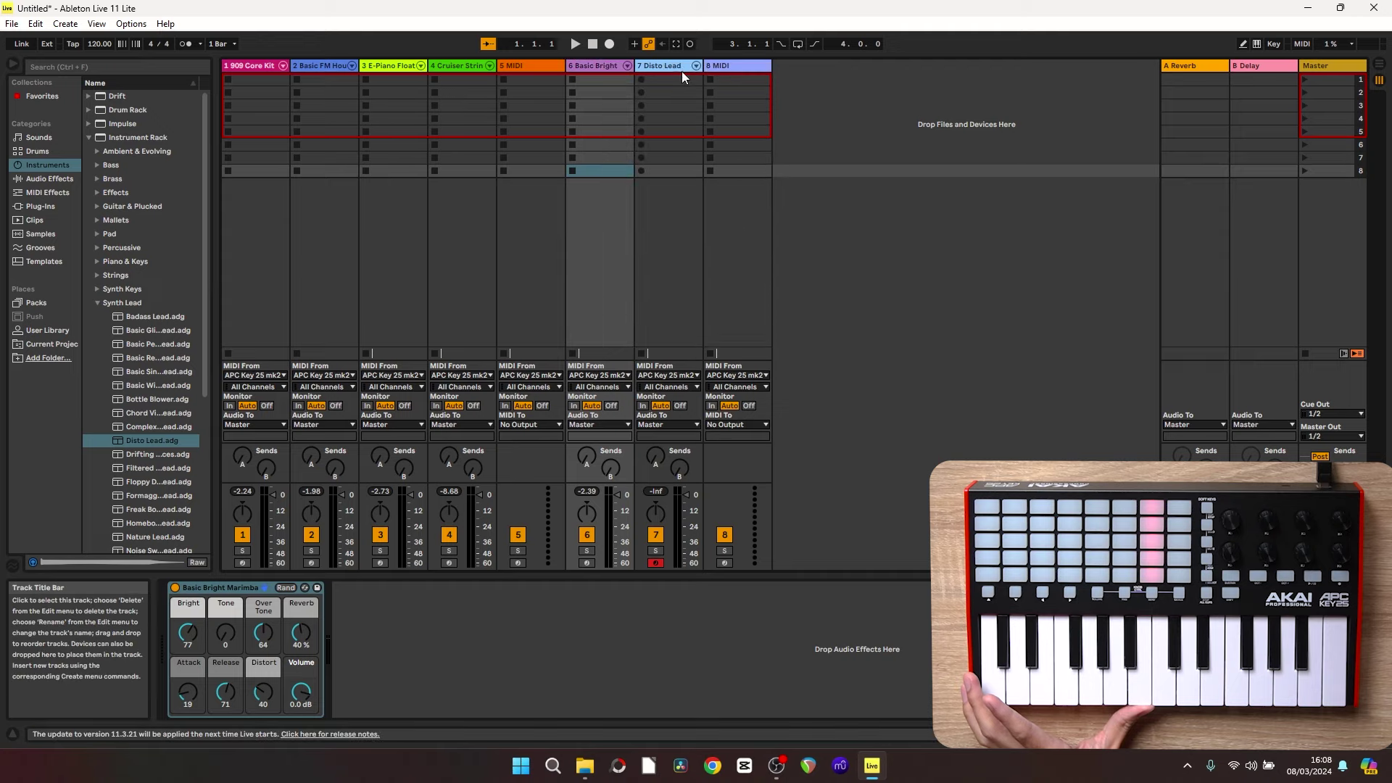
Set the Disto Lead track's color to dark orange, leaving the eighth MIDI track's color as it is.
click(669, 68)
right_click(668, 68)
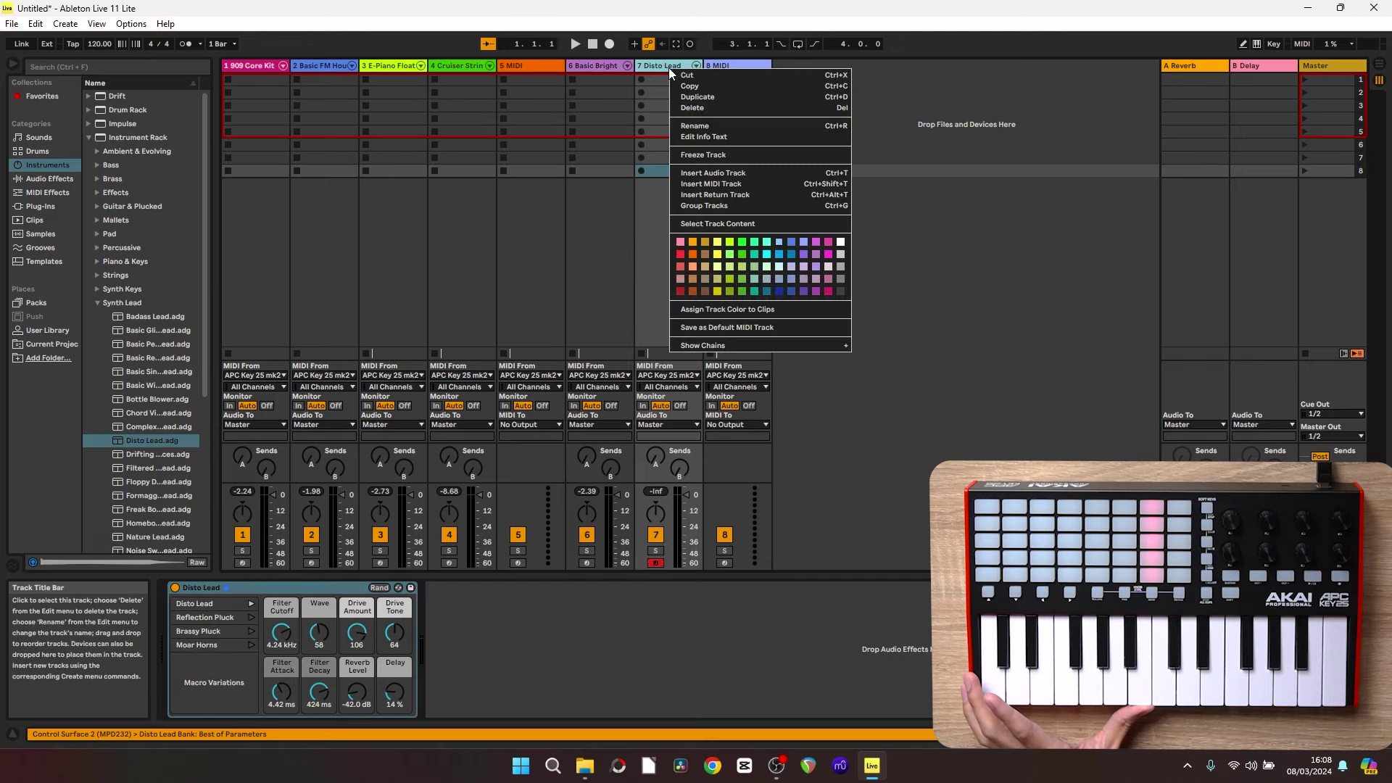
click(702, 290)
click(737, 68)
right_click(737, 67)
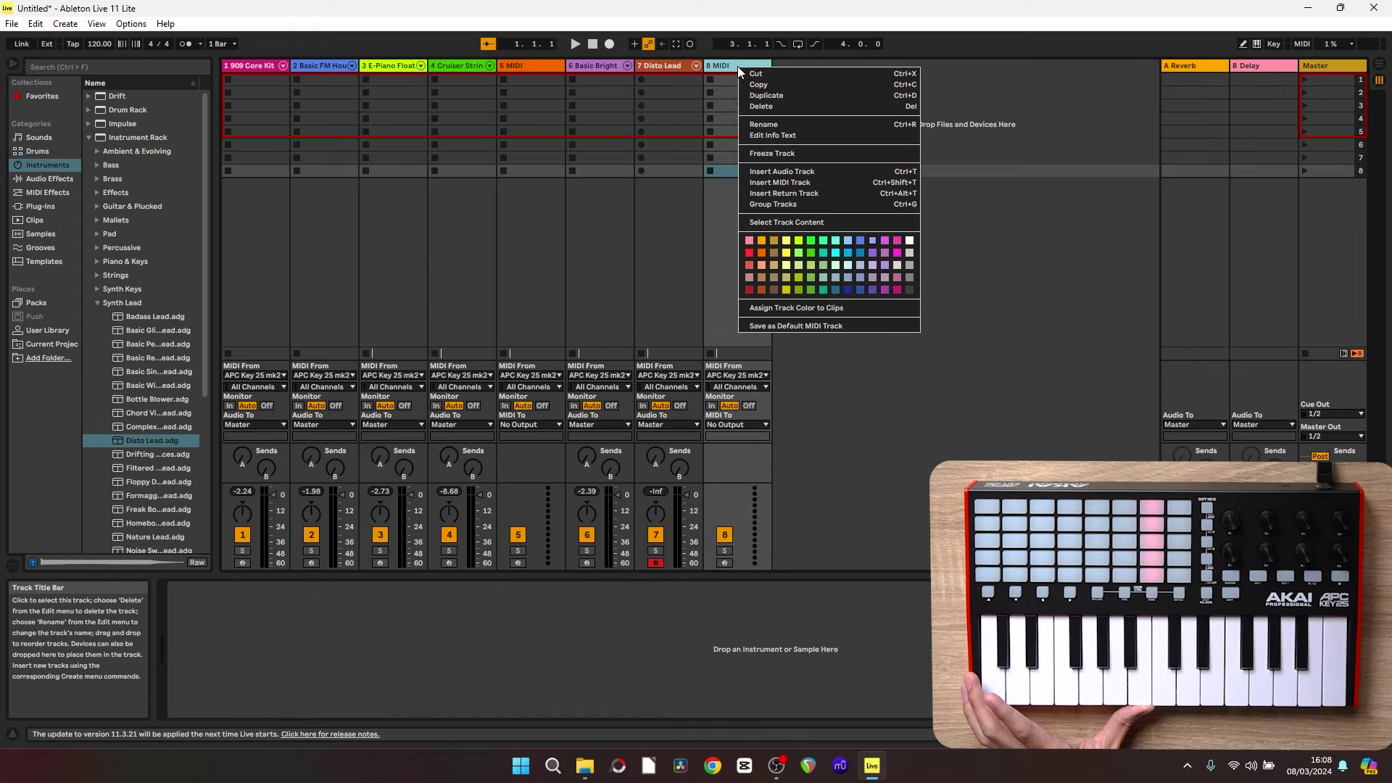
click(735, 63)
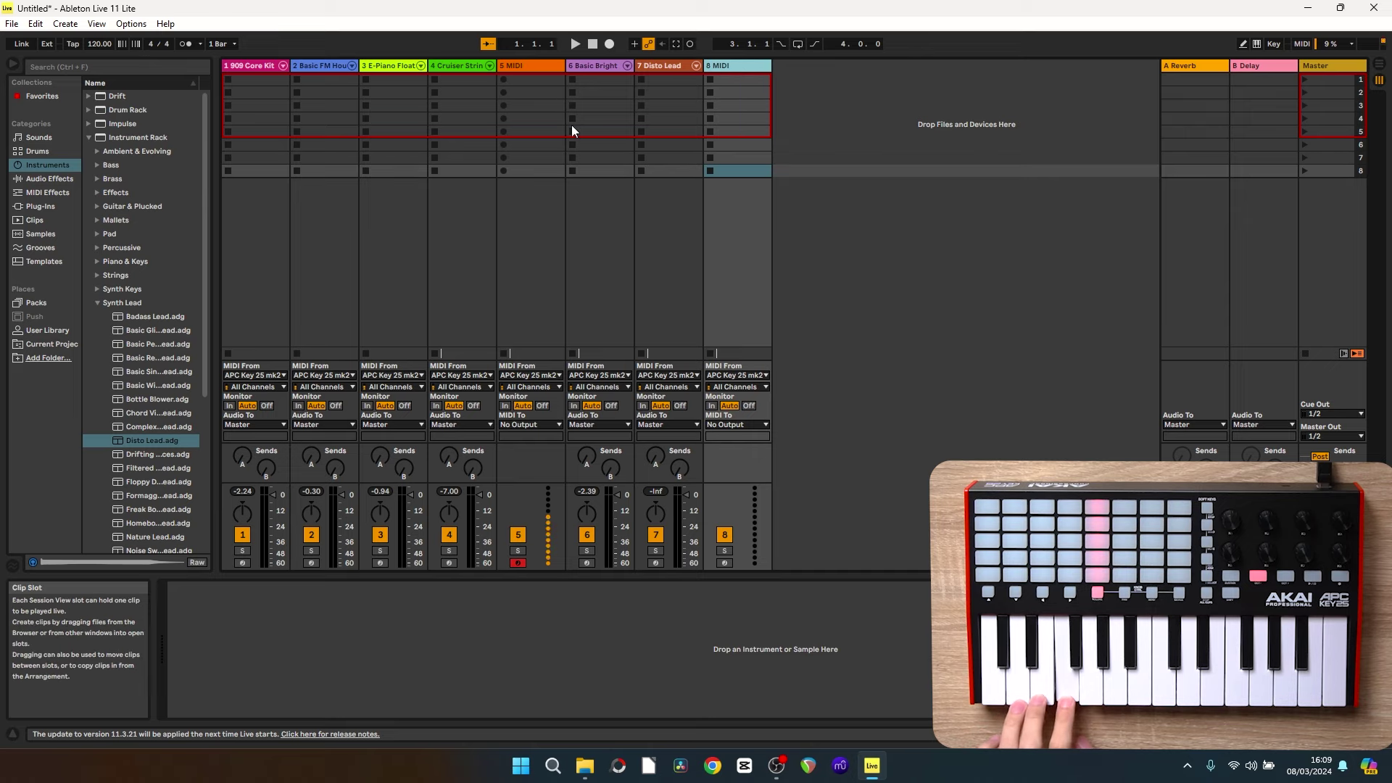
Delete the empty fifth MIDI track between Cruiser Strings and Basic Bright Marimba.
click(533, 65)
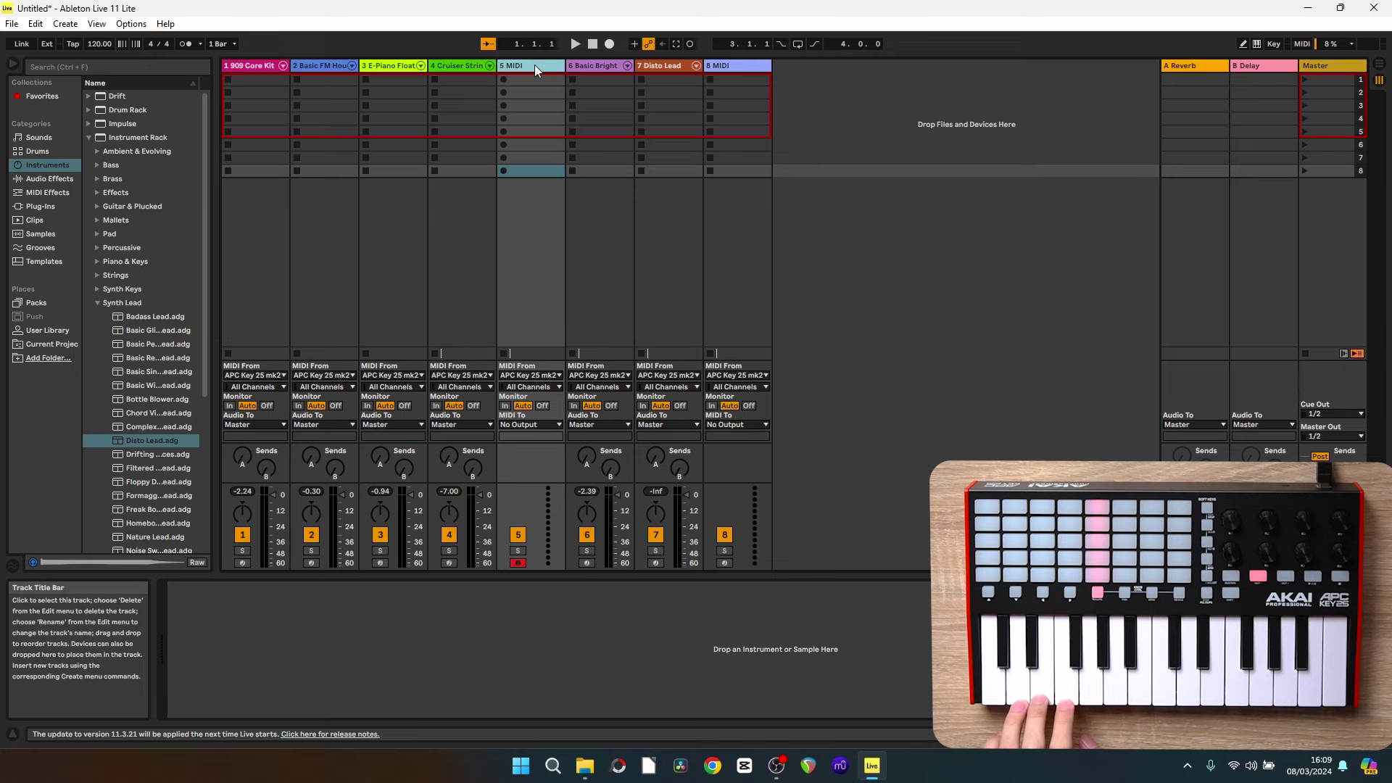
click(599, 64)
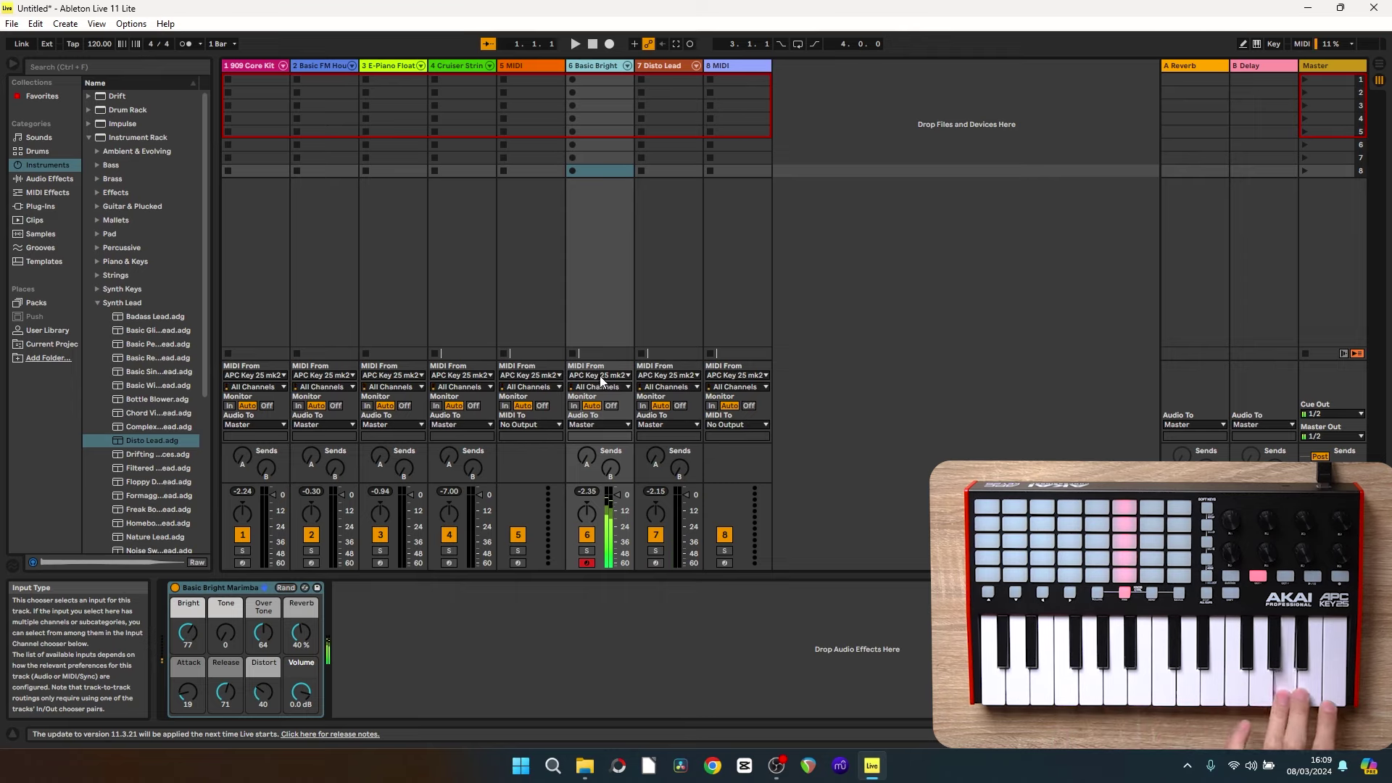
click(529, 68)
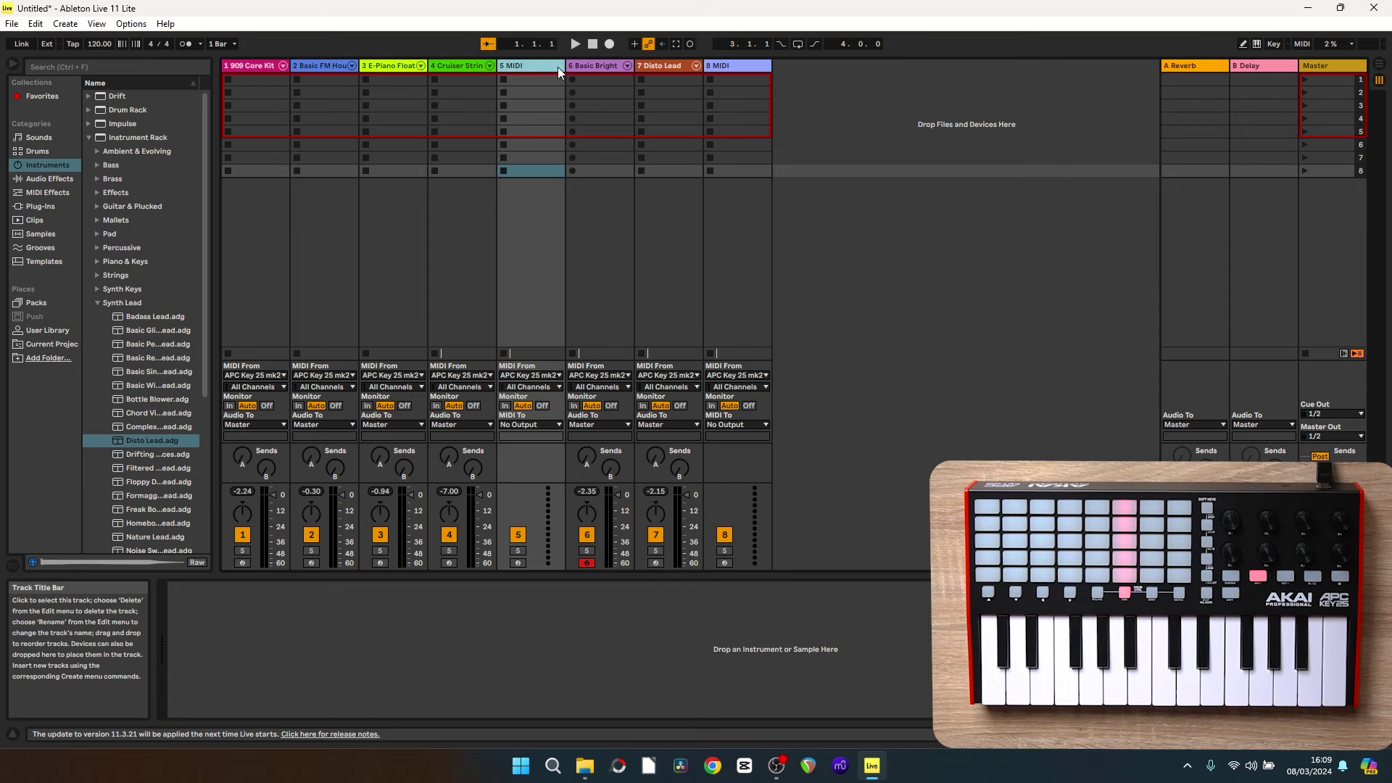
right_click(537, 67)
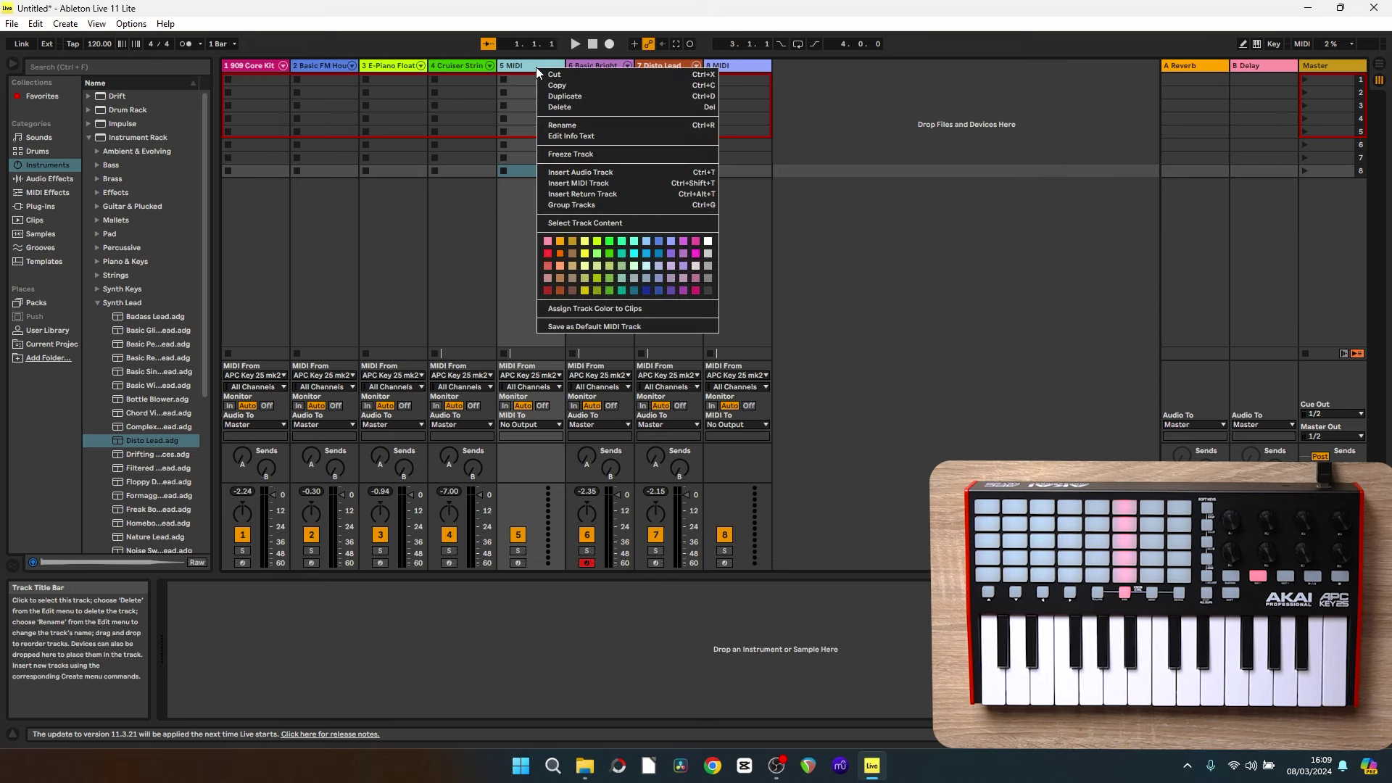
click(570, 107)
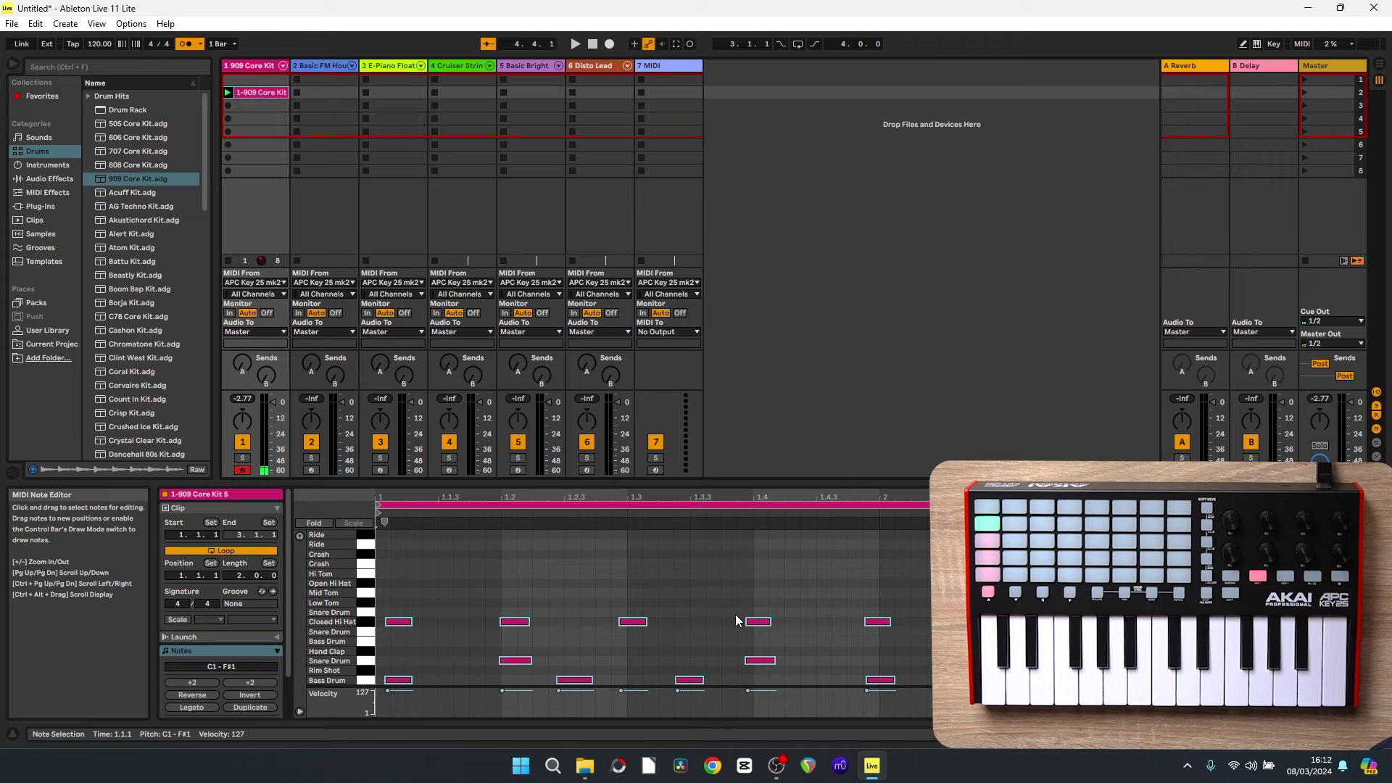
Delete the recorded 909 Core Kit take and select all notes in the newly recorded drum clip in the second slot.
key(Delete)
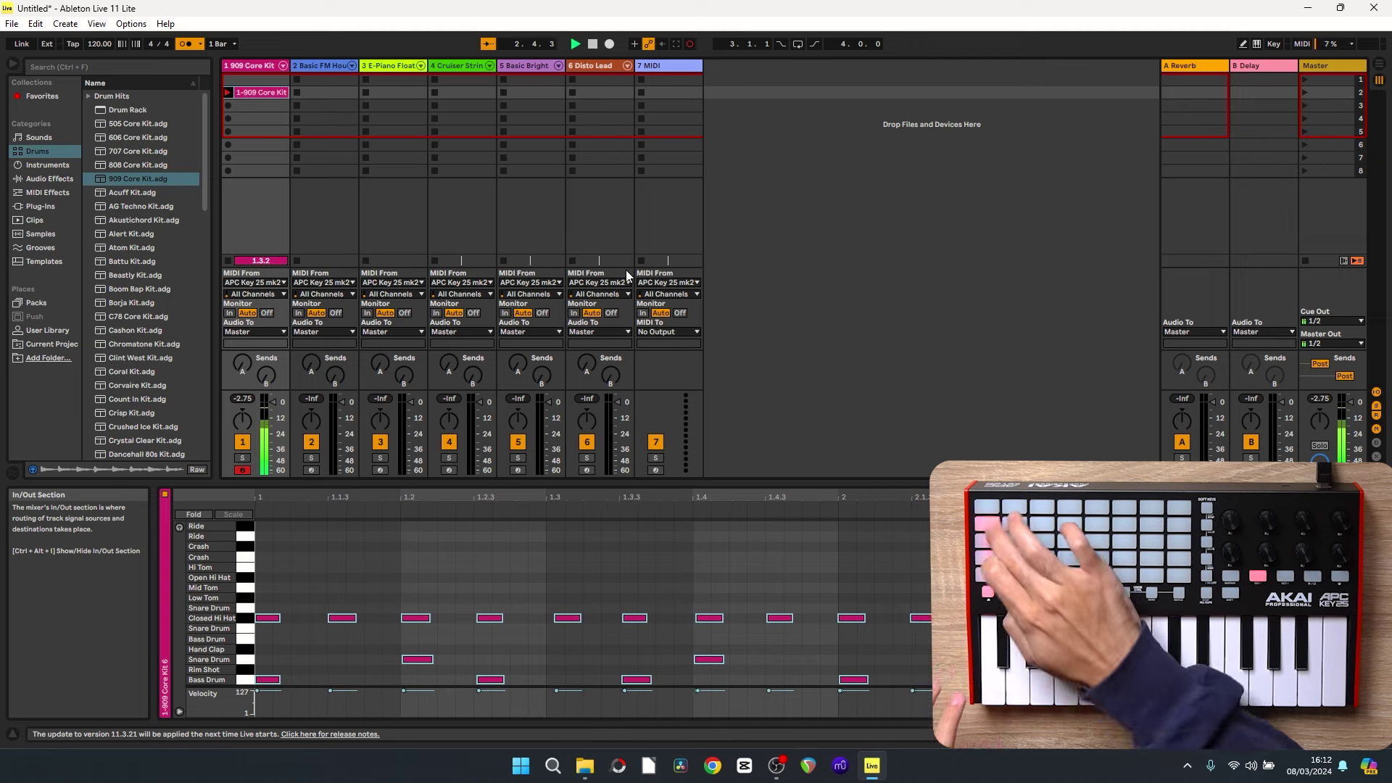
click(253, 91)
click(649, 644)
key(ctrl+a)
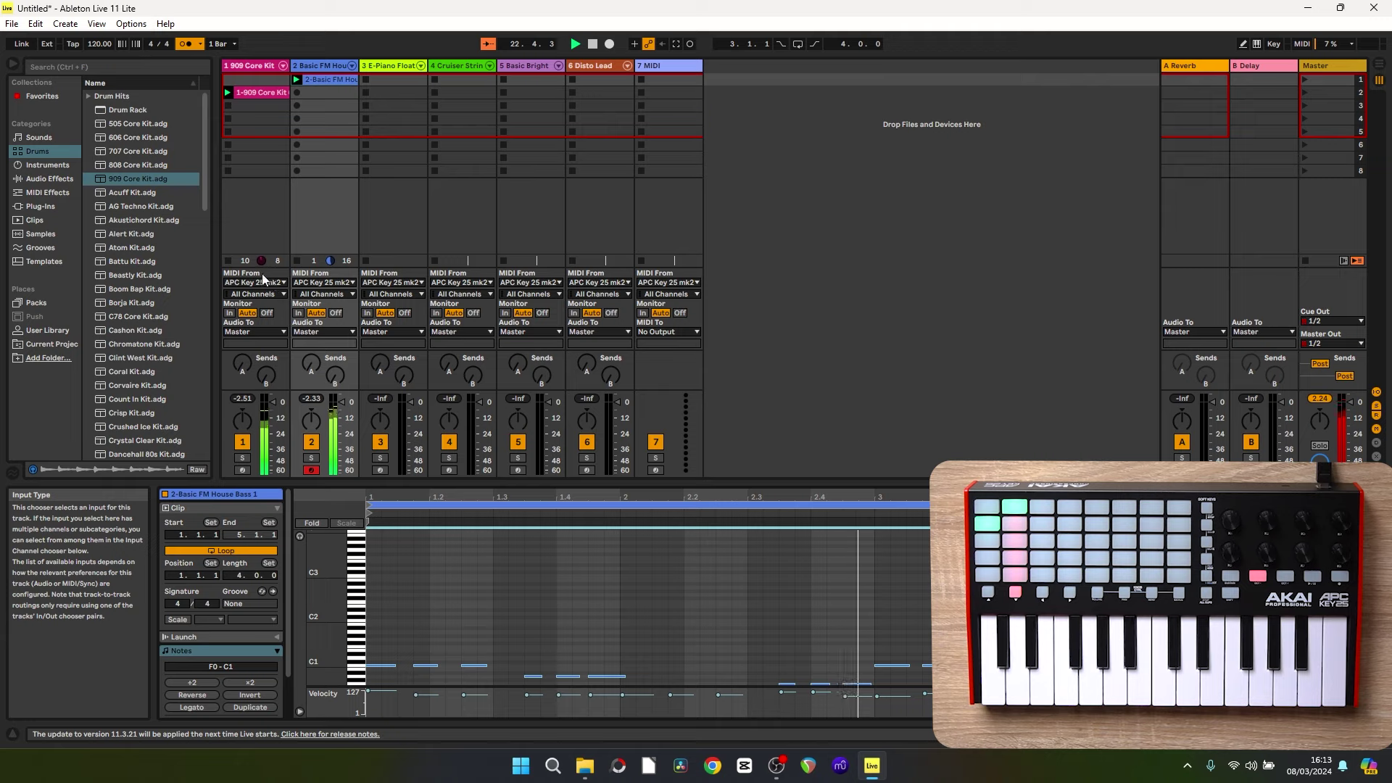
Delete the recorded Basic Bright Marimba take and start playback of the set.
click(319, 94)
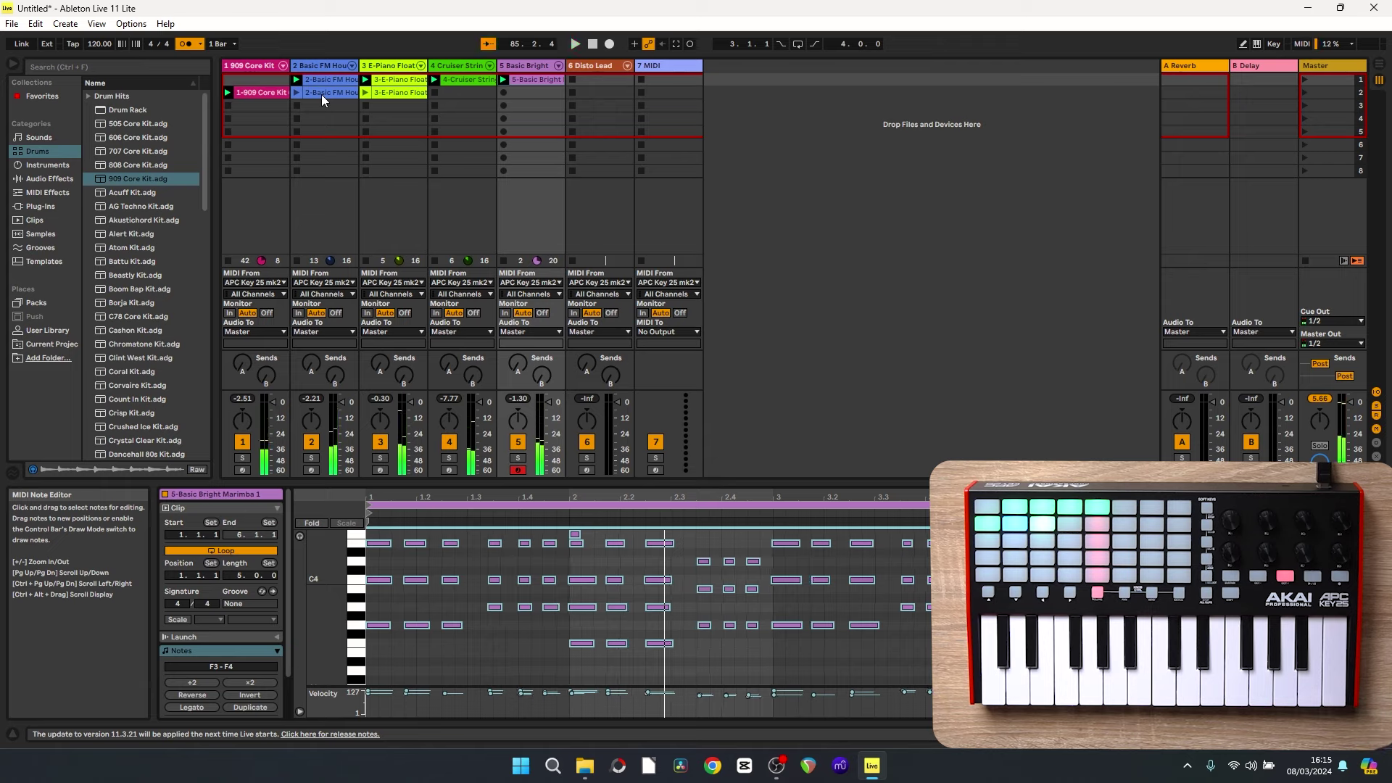
key(Delete)
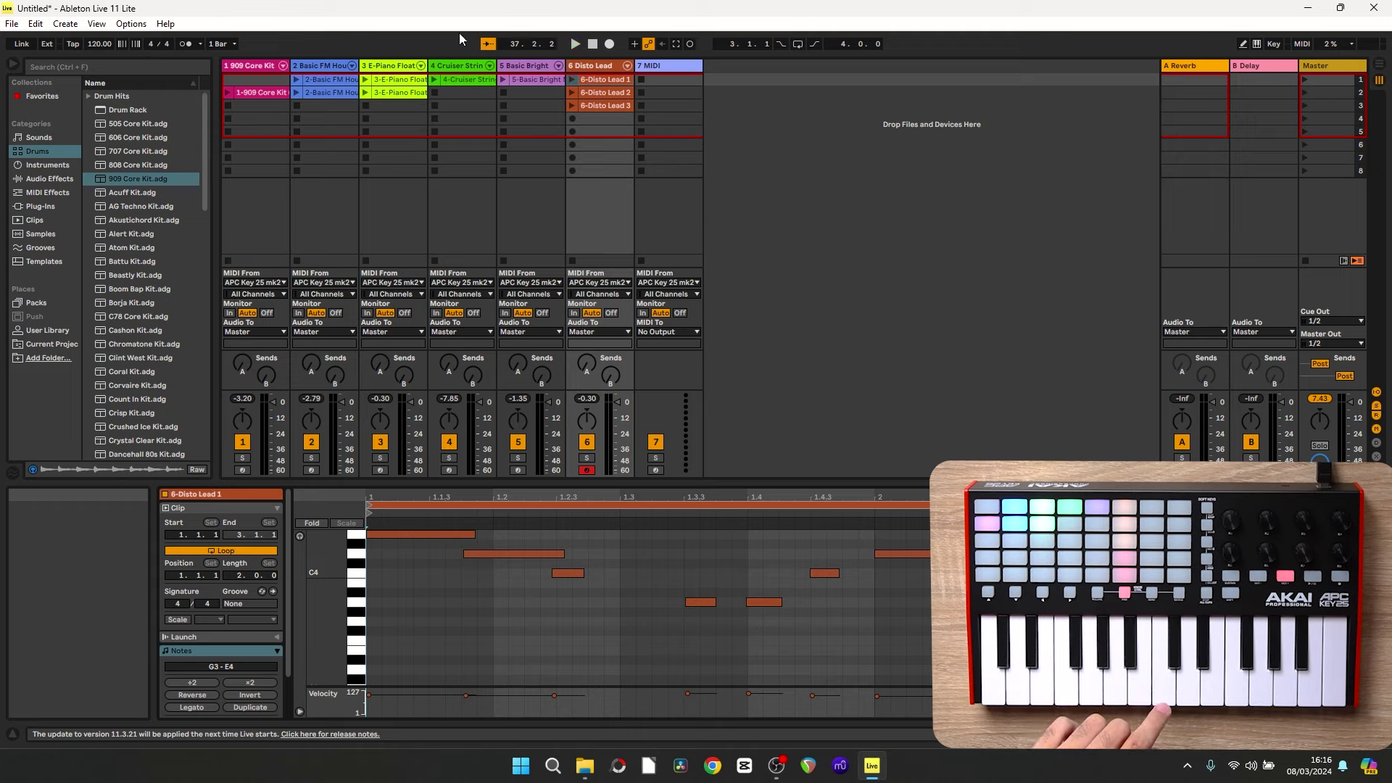
click(574, 45)
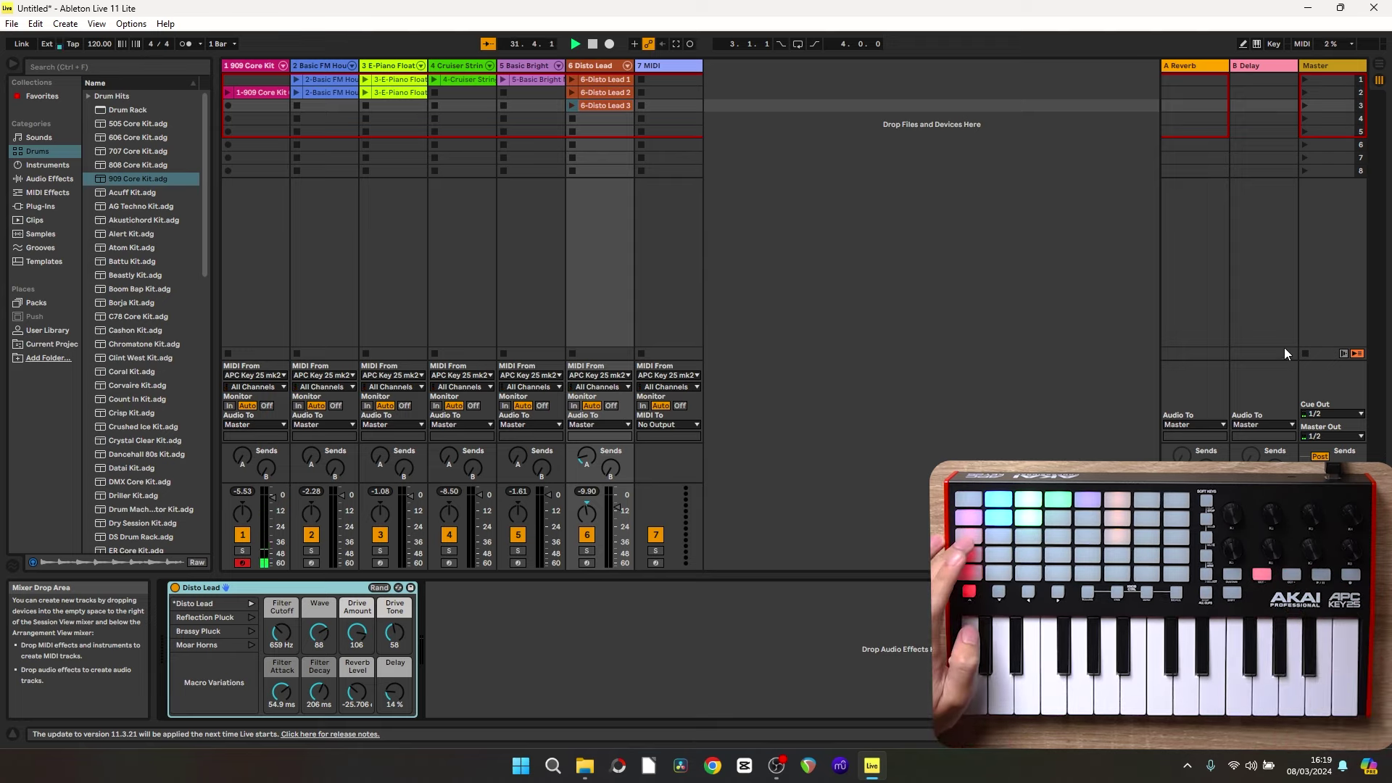
Switch the metronome on for recording the additional clips and off once they are recorded.
click(186, 43)
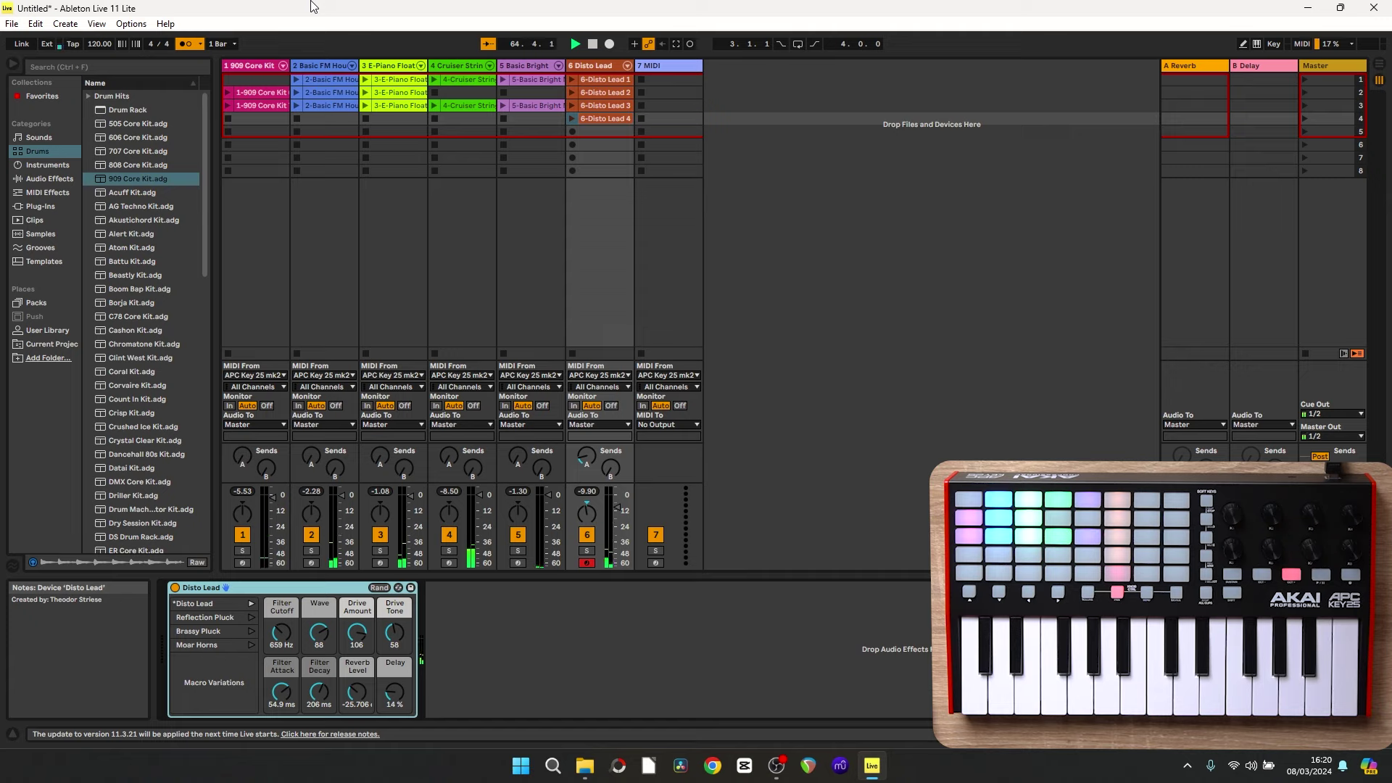
click(184, 44)
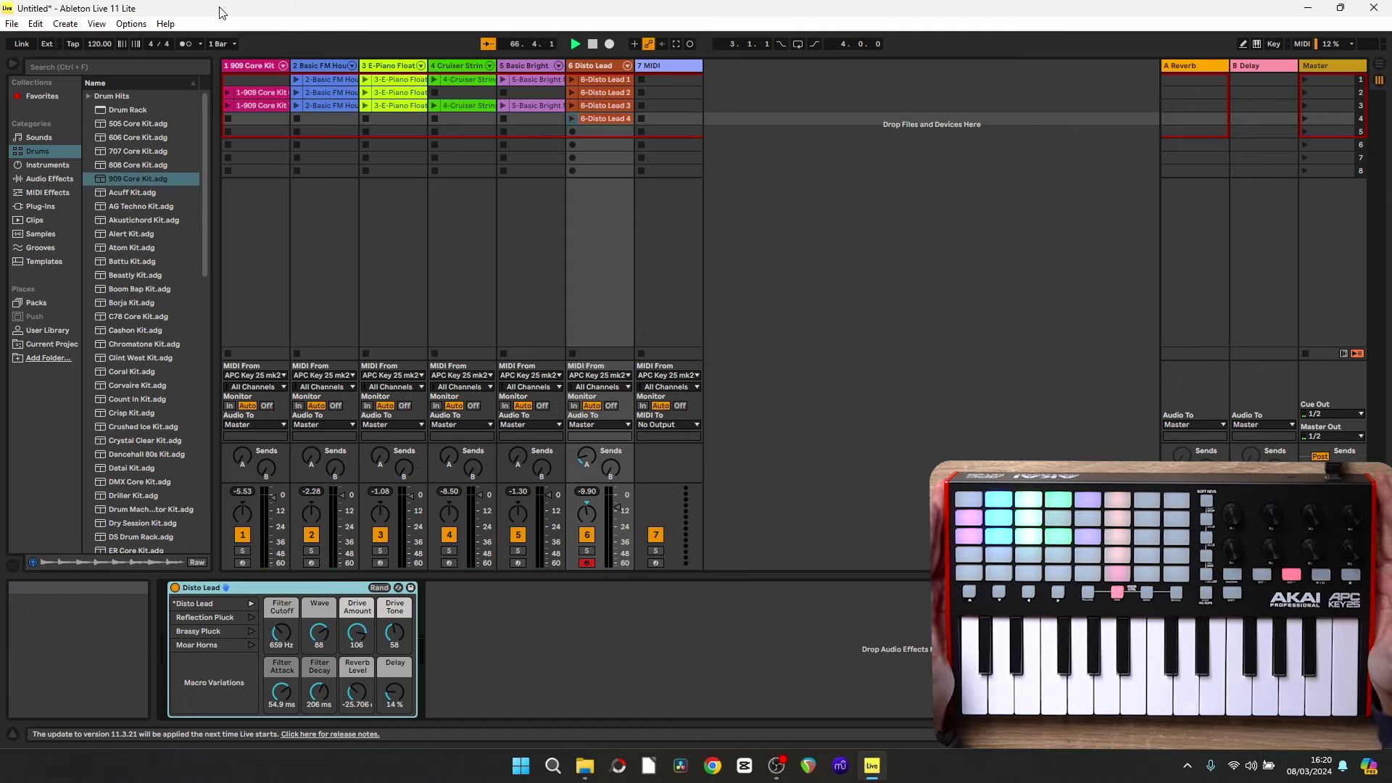